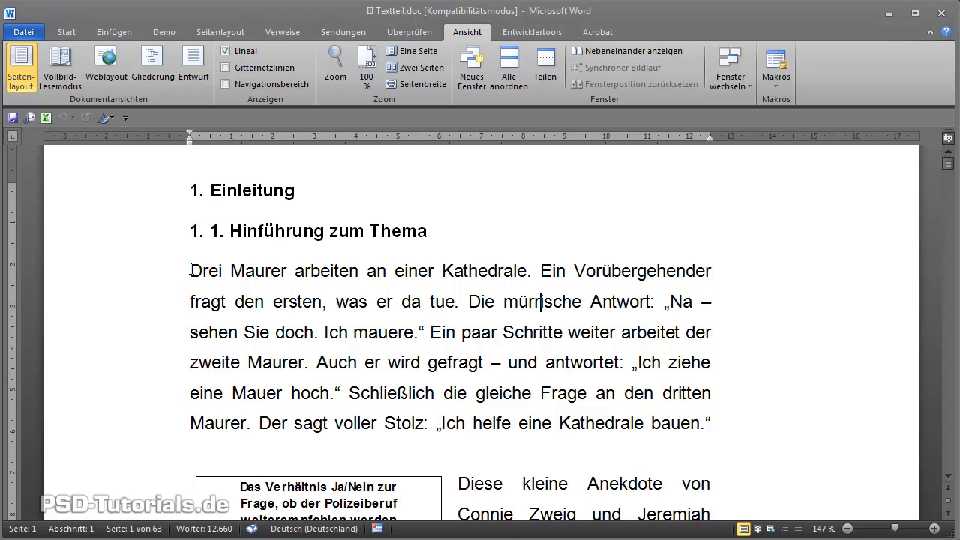
- Switch to the Start tab and select the opening lines of the first body paragraph
left_click(68, 33)
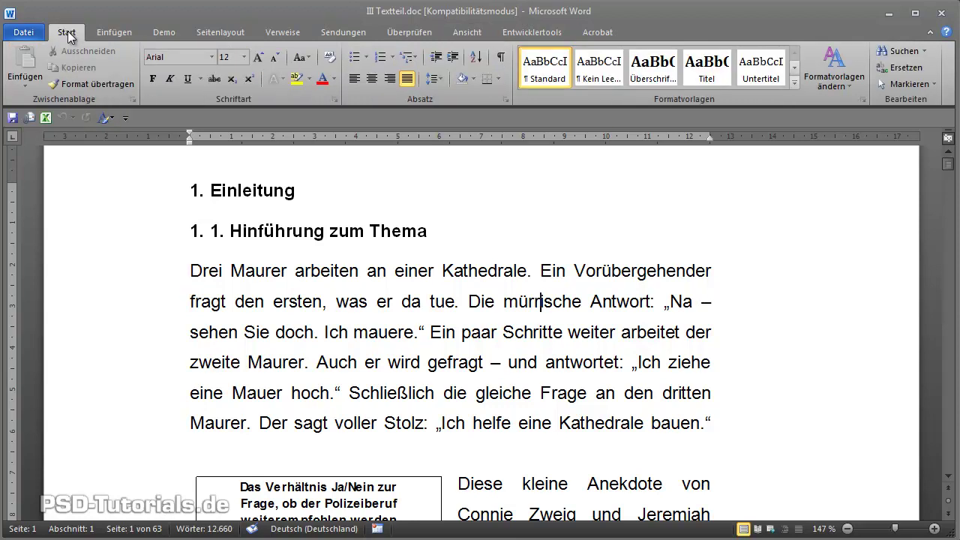
mouse_move(189, 264)
left_mouse_down()
mouse_move(712, 313)
mouse_move(323, 304)
mouse_move(321, 336)
left_mouse_up()
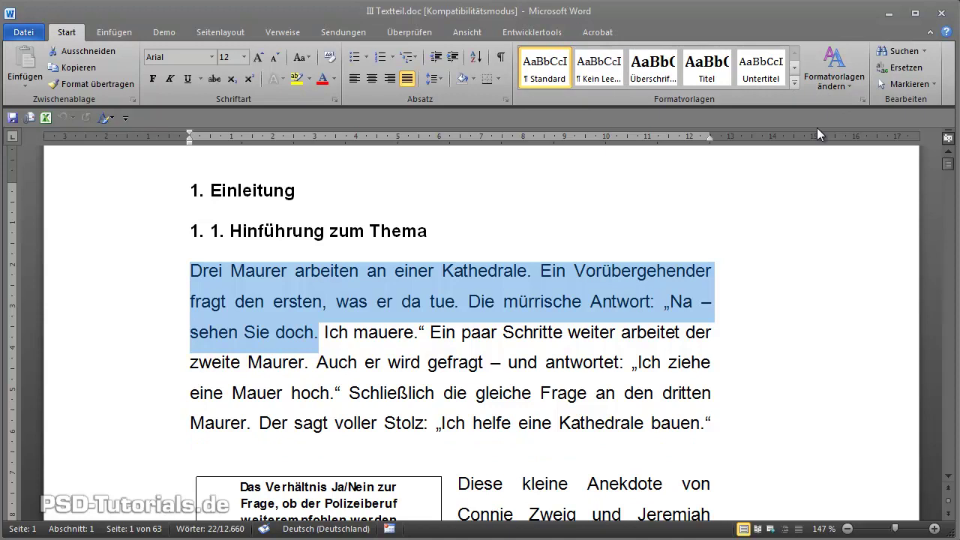
- Preview the quick style gallery, then select the '1. Einleitung' and '1. 1. Hinführung zum Thema' headings
left_click(797, 82)
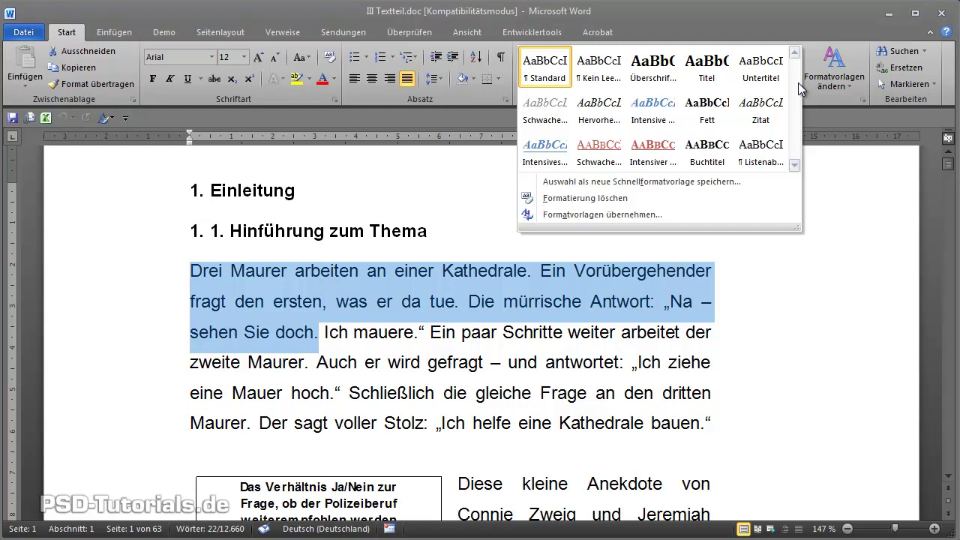
key("Escape")
left_click(394, 302)
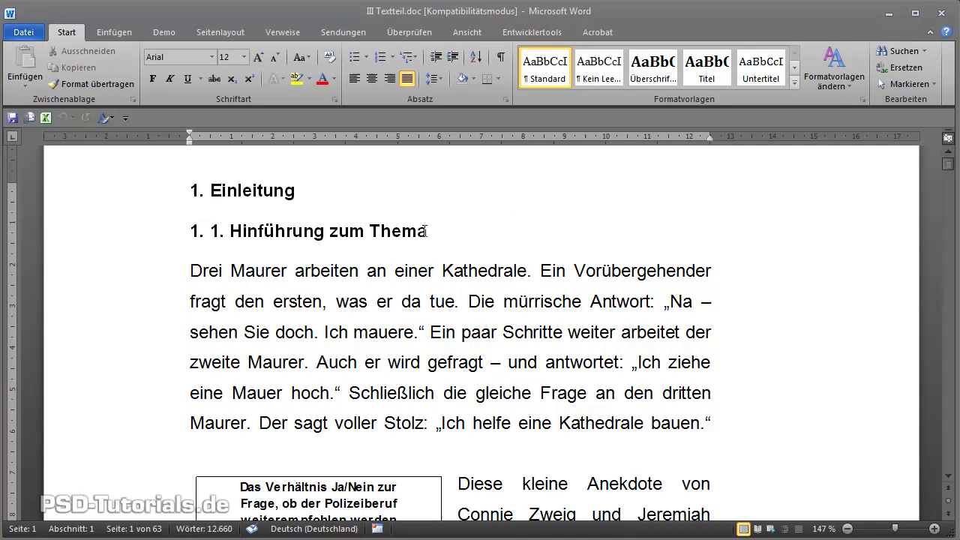
left_click_drag(424, 231, 191, 231)
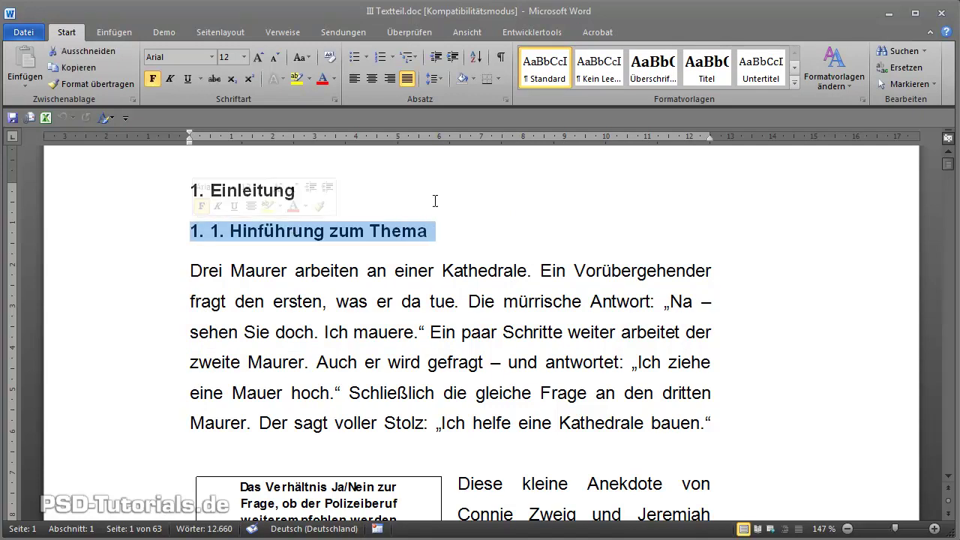
left_click_drag(297, 191, 172, 199)
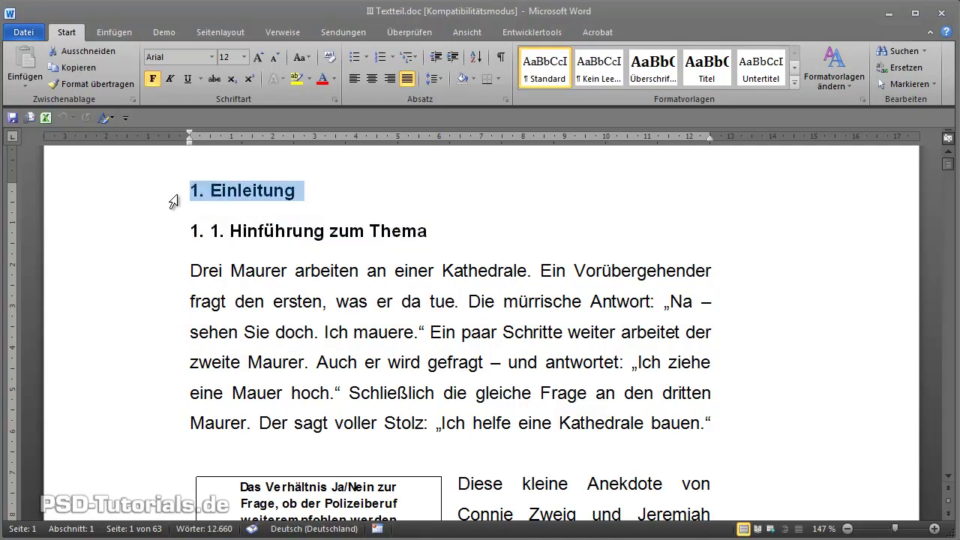
left_click(246, 231)
left_click_drag(434, 231, 193, 239)
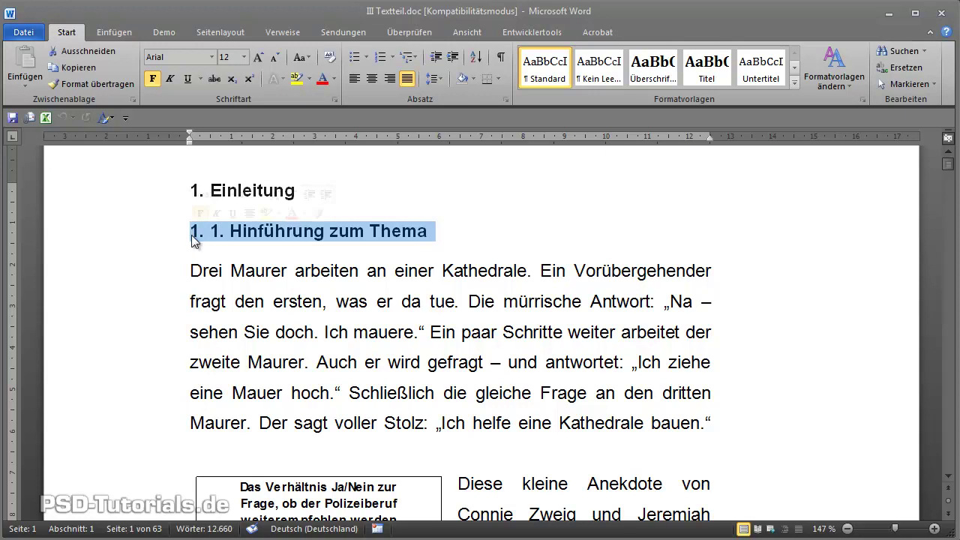
- Select part of the first body paragraph, then reselect '1. Einleitung' and expand the quick style gallery
left_click(255, 279)
mouse_move(189, 272)
left_mouse_down()
mouse_move(709, 391)
mouse_move(714, 423)
left_mouse_up()
left_click(578, 393)
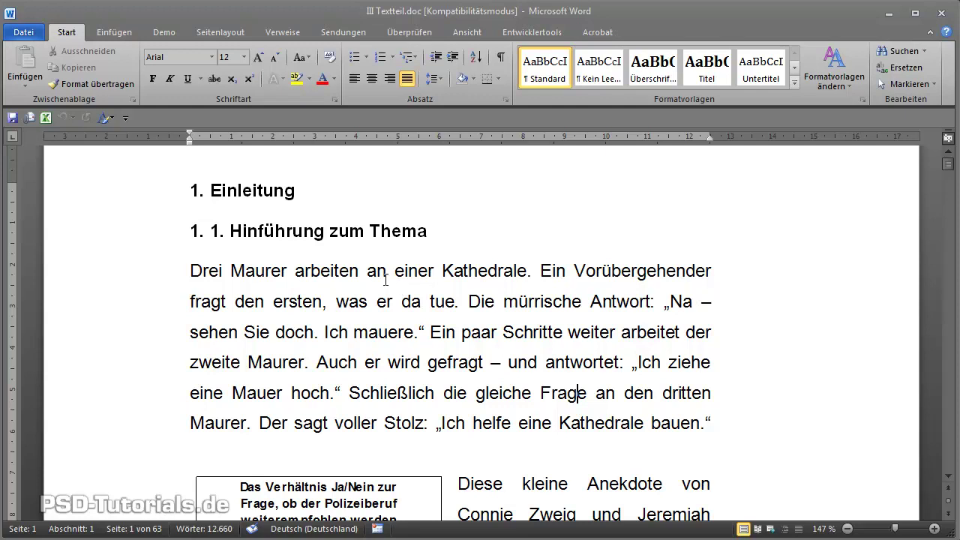
left_click_drag(303, 190, 190, 190)
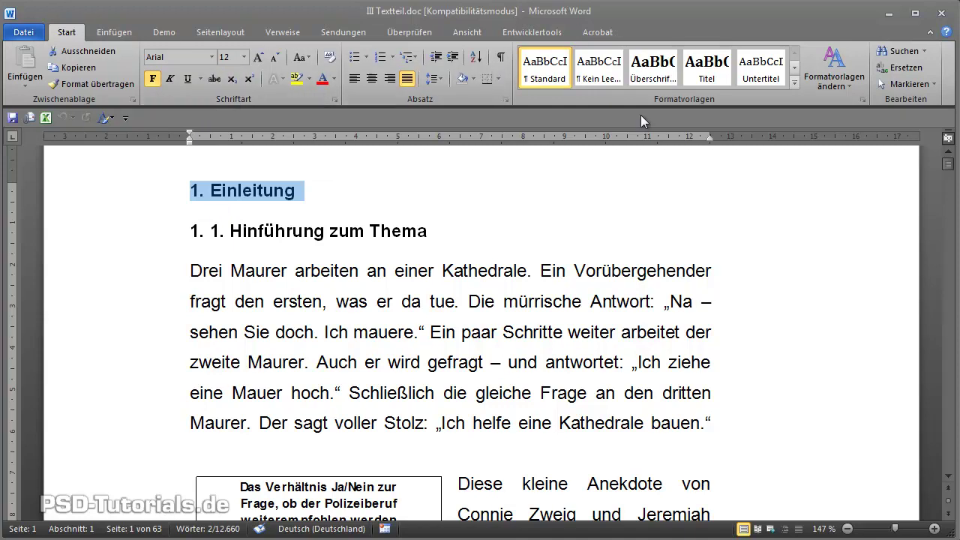
left_click(794, 81)
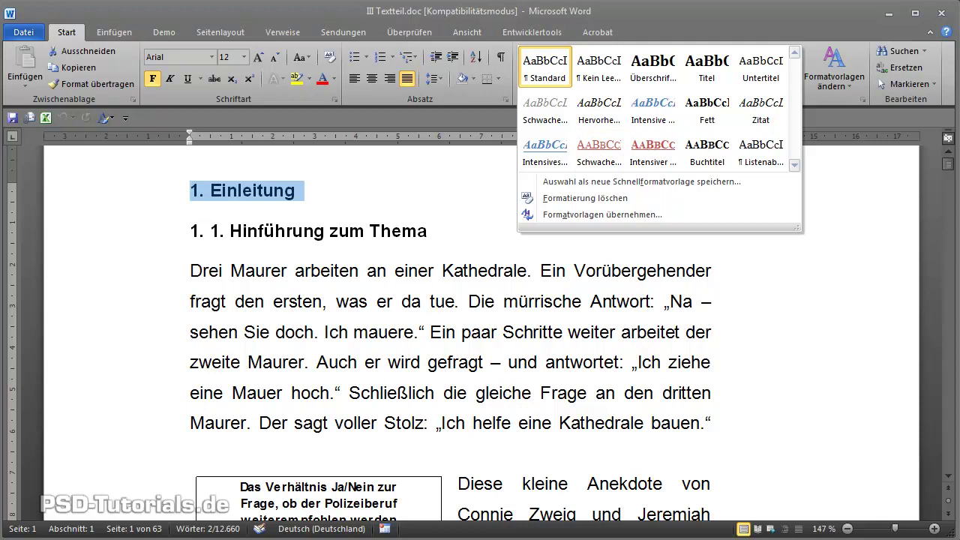
- Apply Überschrift 1 to '1. Einleitung', then clear all its formatting with Formatierung löschen
key("Escape")
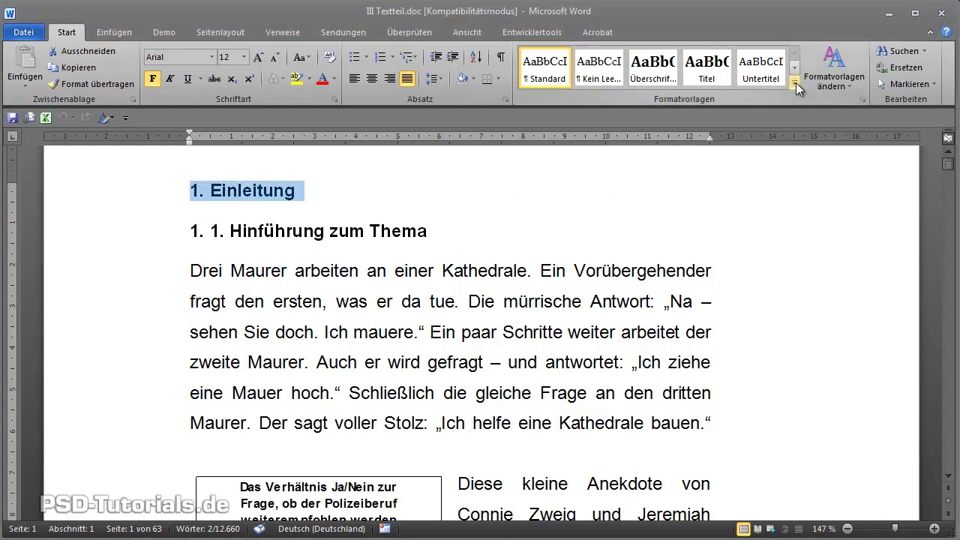
left_click(794, 83)
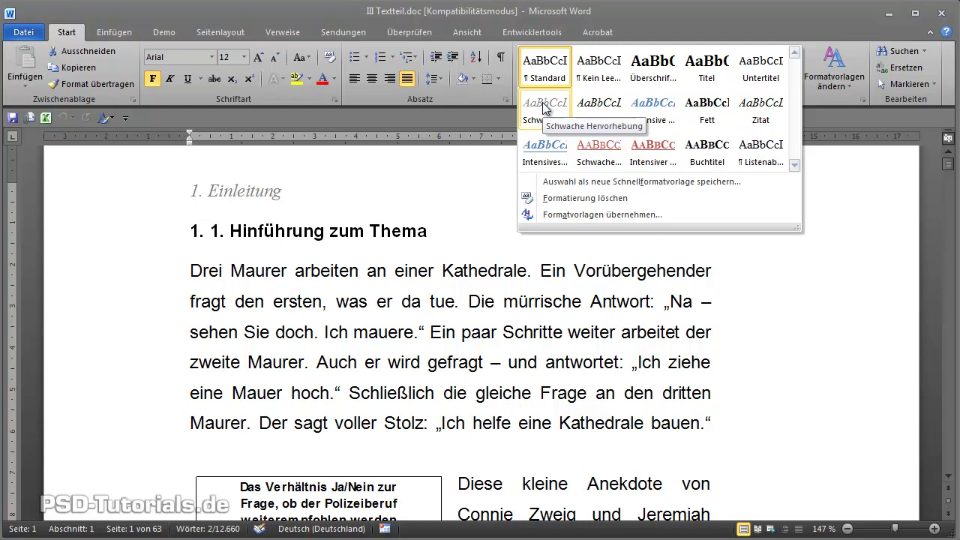
left_click(660, 80)
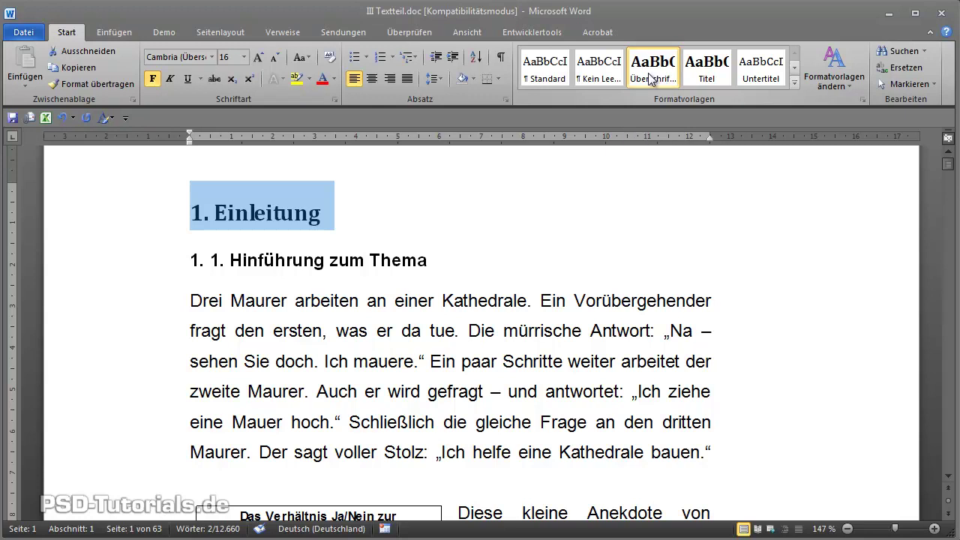
left_click(793, 82)
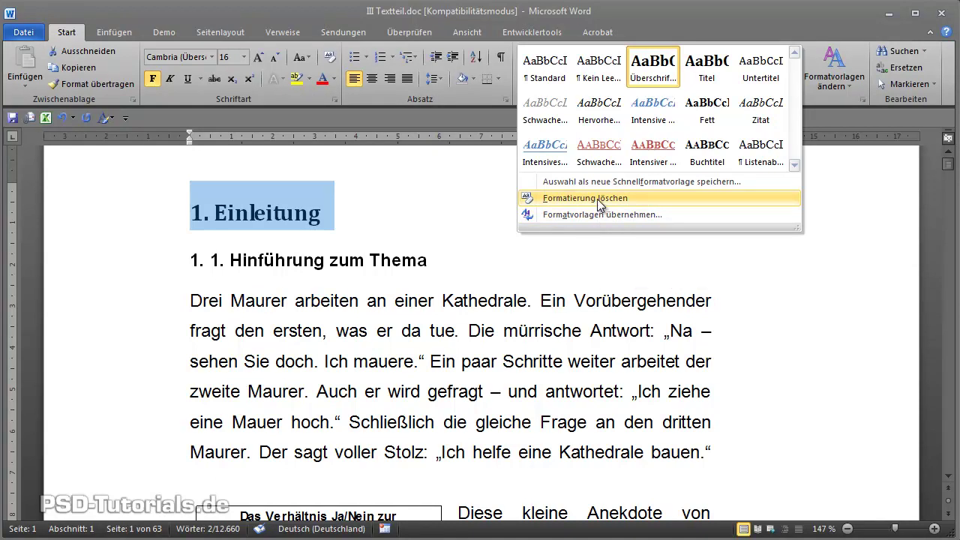
left_click(598, 198)
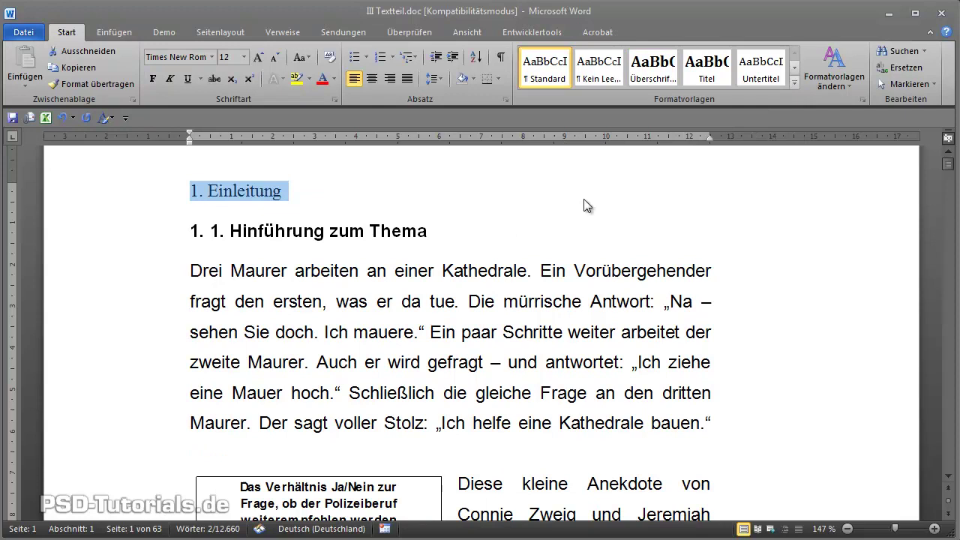
- Reselect the now-plain '1. Einleitung' heading line
left_click(211, 190)
left_click_drag(307, 189, 172, 187)
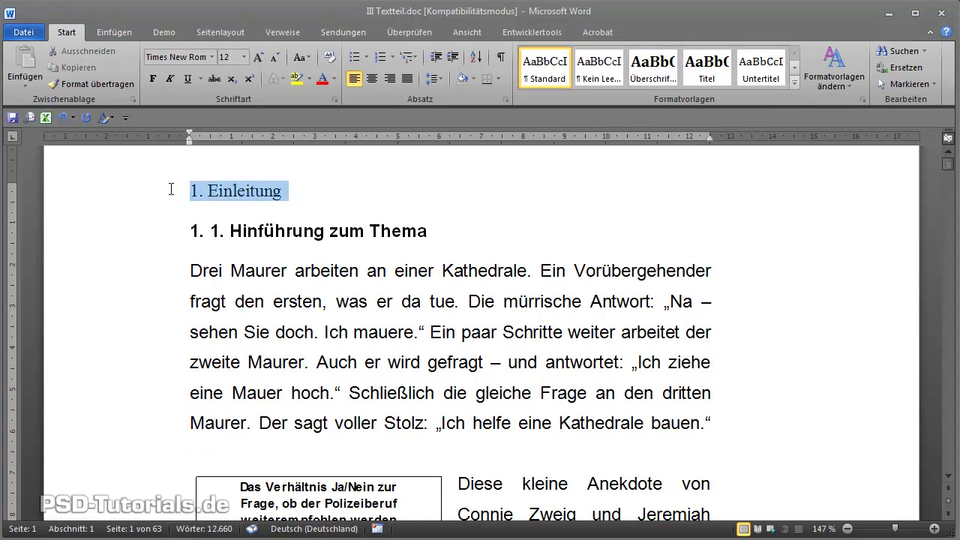
left_click(225, 190)
left_click_drag(290, 189, 182, 196)
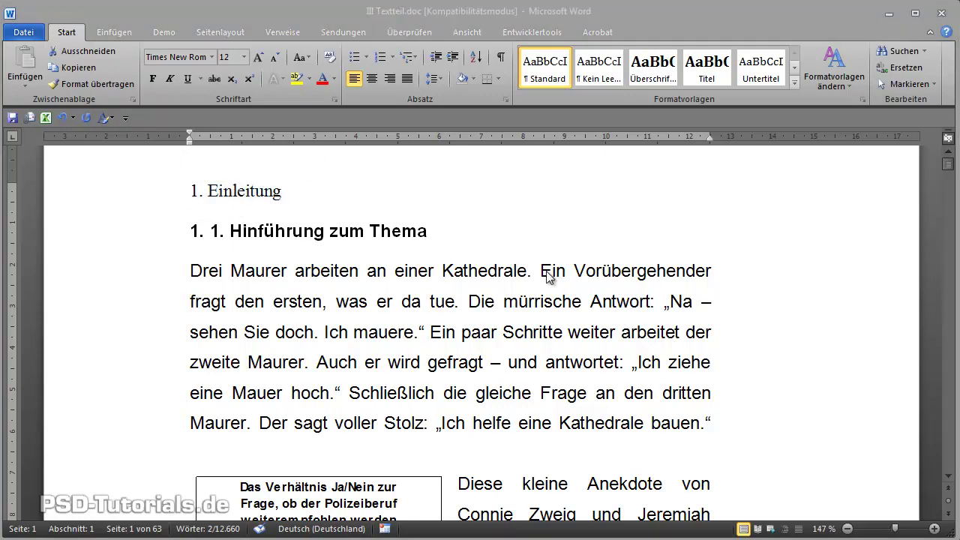
- Format '1. 1. Hinführung zum Thema' as Garamond 14 pt in Dunkelblau, Text 2, heller 40%
left_click(427, 231)
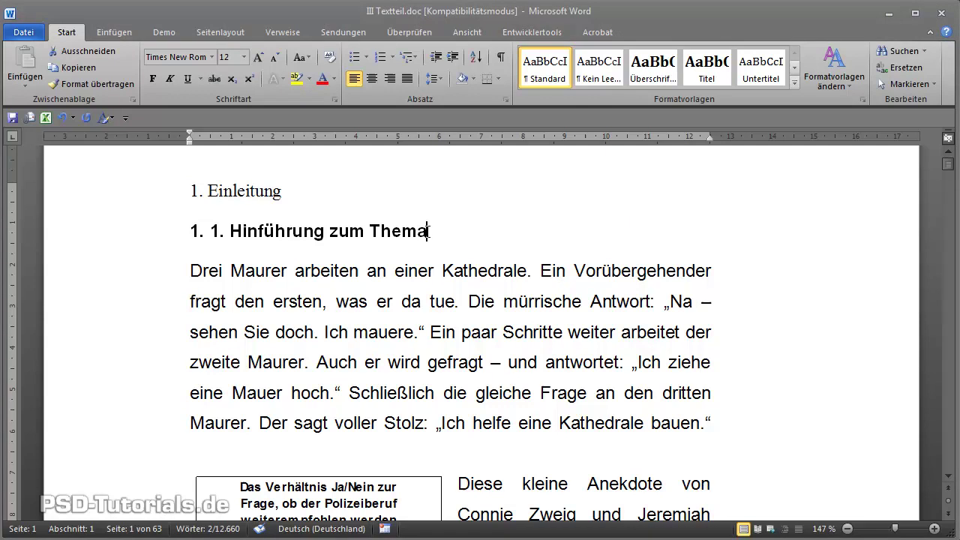
left_click_drag(428, 231, 192, 231)
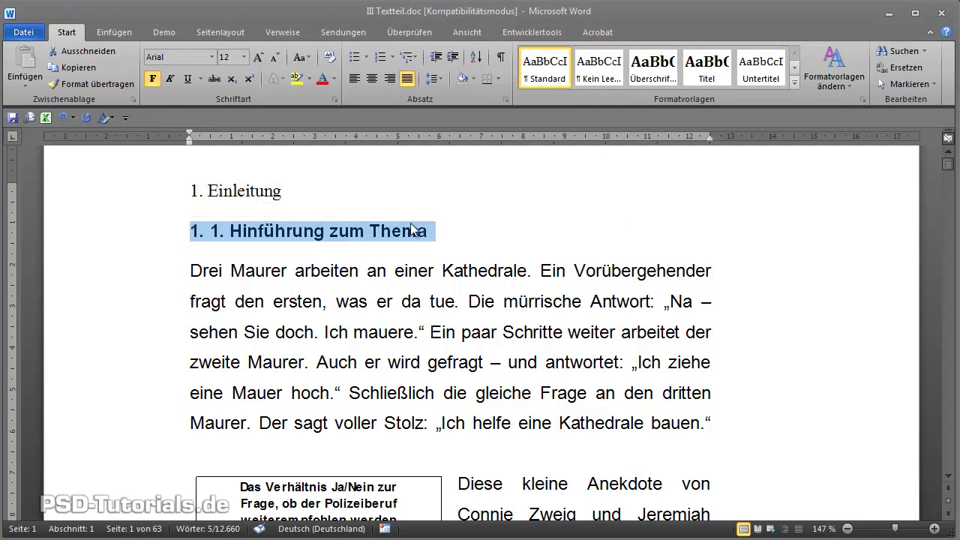
left_click(212, 57)
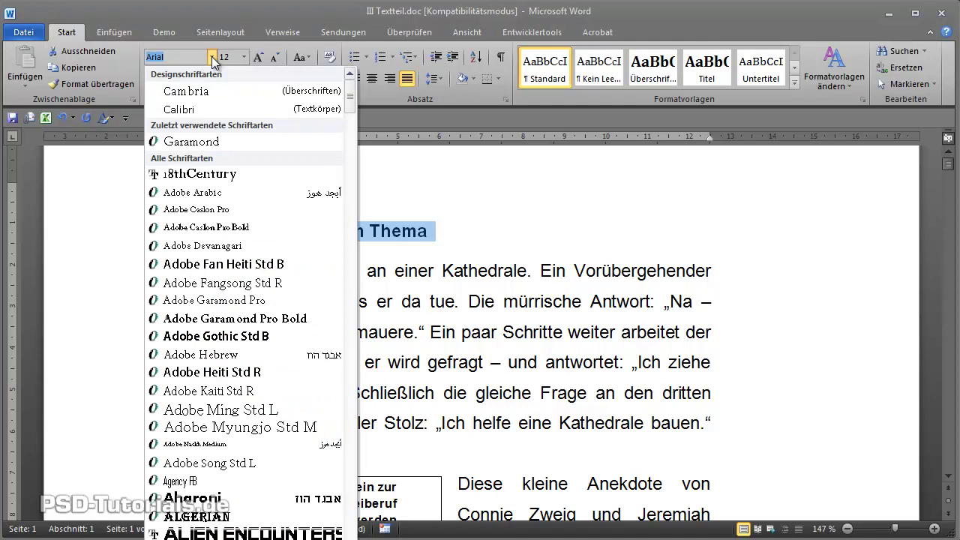
left_click(206, 141)
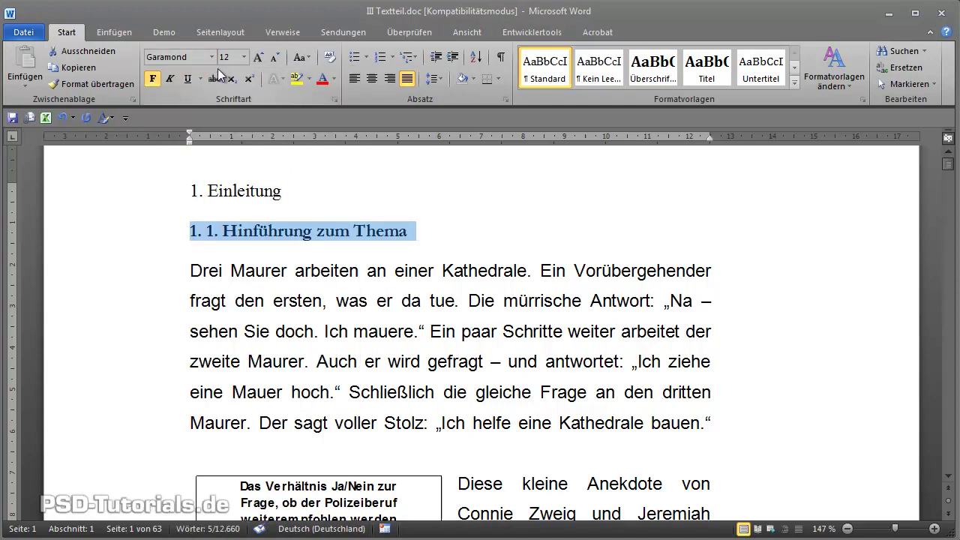
left_click(244, 58)
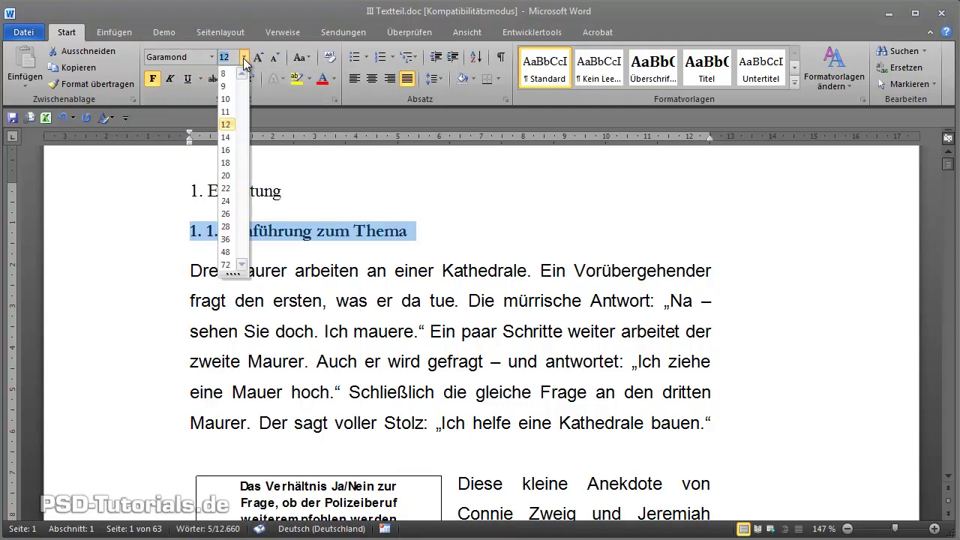
left_click(229, 137)
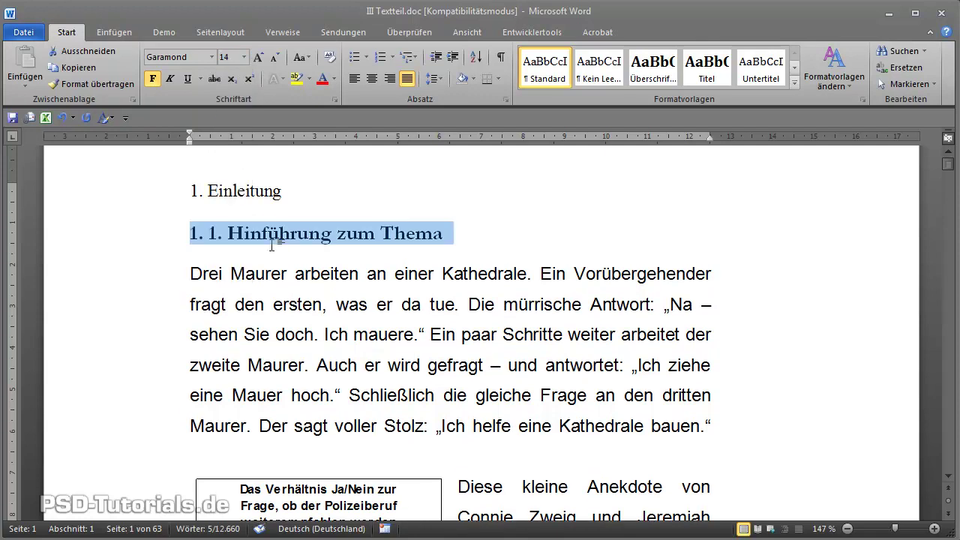
left_click(334, 79)
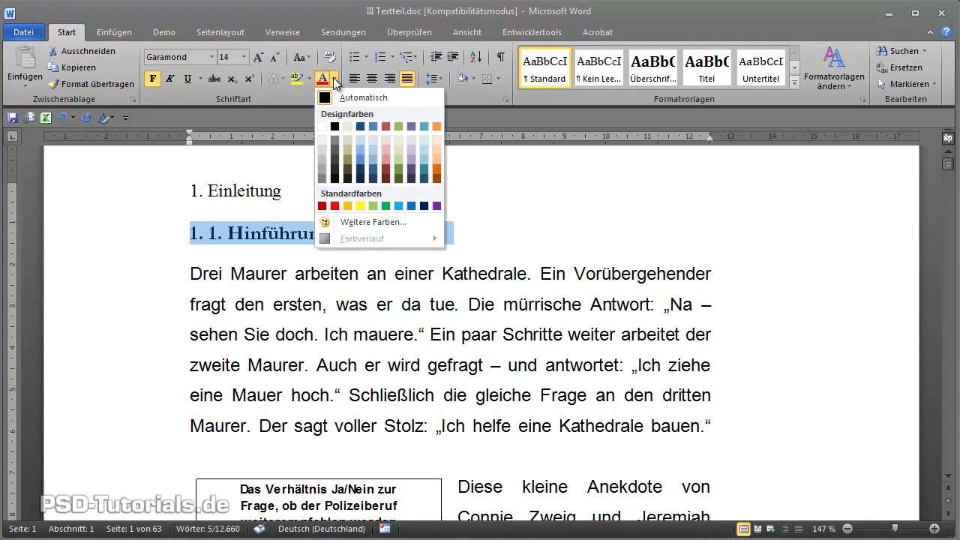
left_click(361, 159)
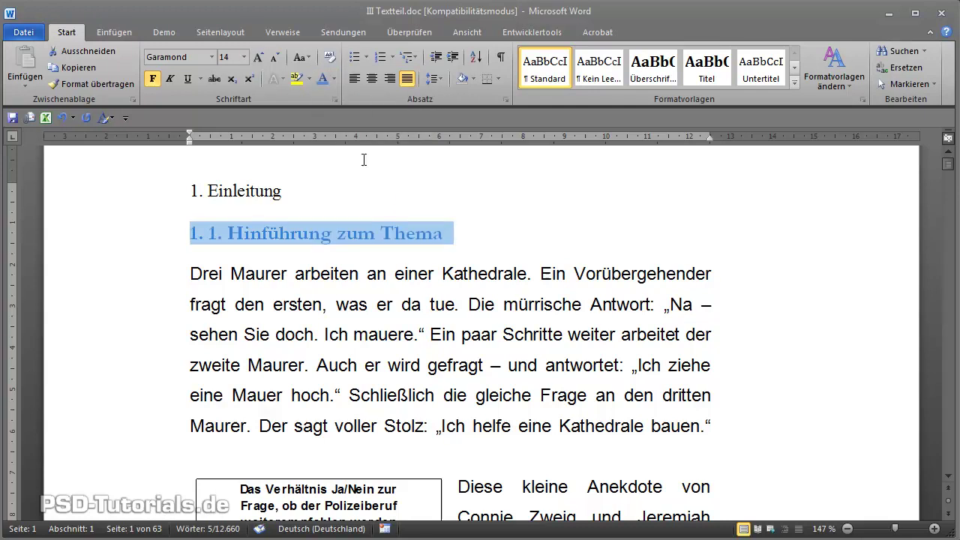
left_click(795, 83)
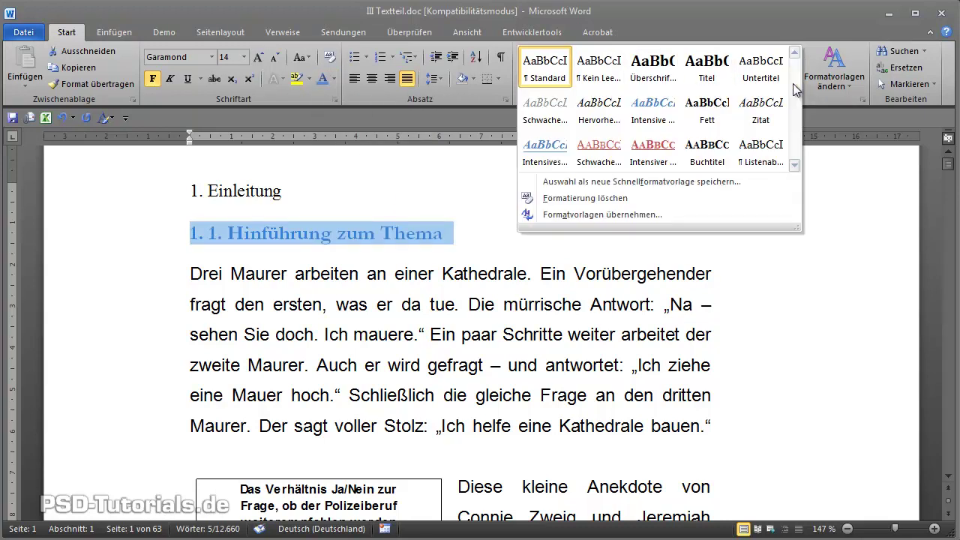
- Save the subheading's Garamond 14 pt blue formatting as a new style called Zwischenüberschrift
left_click(603, 215)
mouse_move(109, 123)
left_mouse_down()
mouse_move(475, 209)
mouse_move(520, 187)
left_mouse_up()
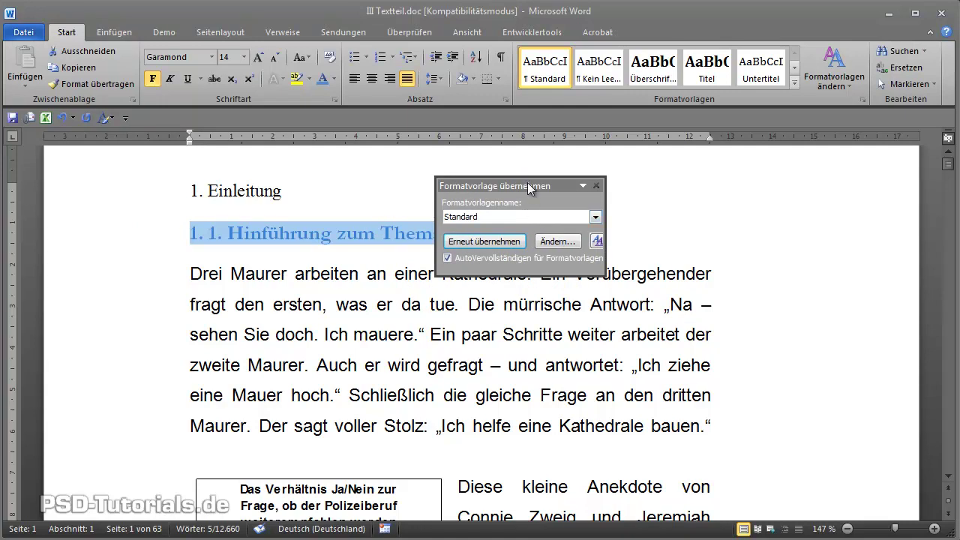
left_click_drag(528, 188, 531, 162)
left_click(497, 194)
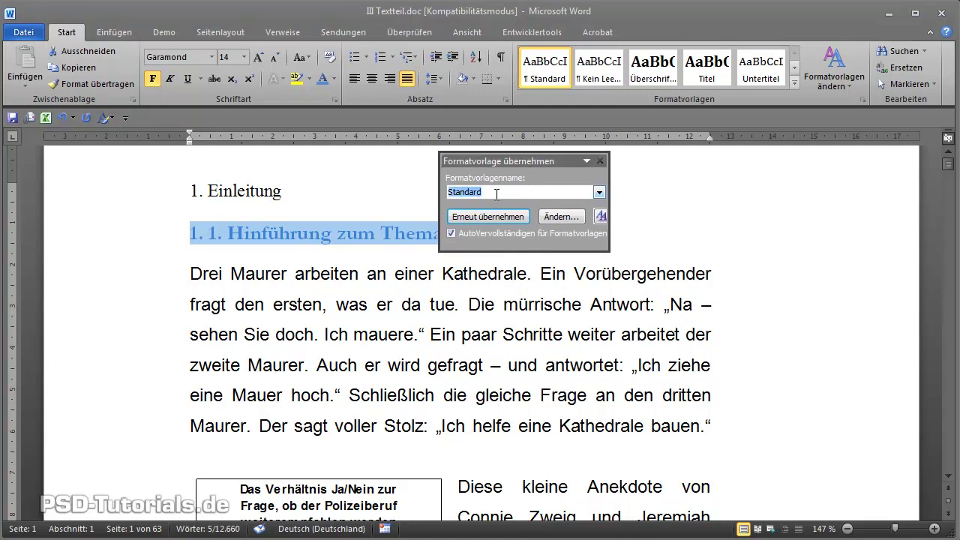
type("Zwischen")
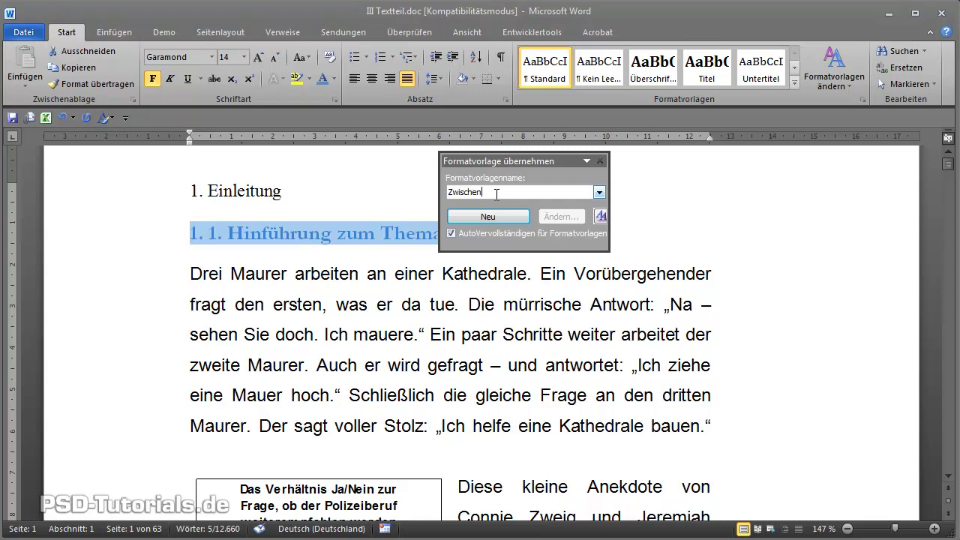
type("überschrift")
left_click(600, 217)
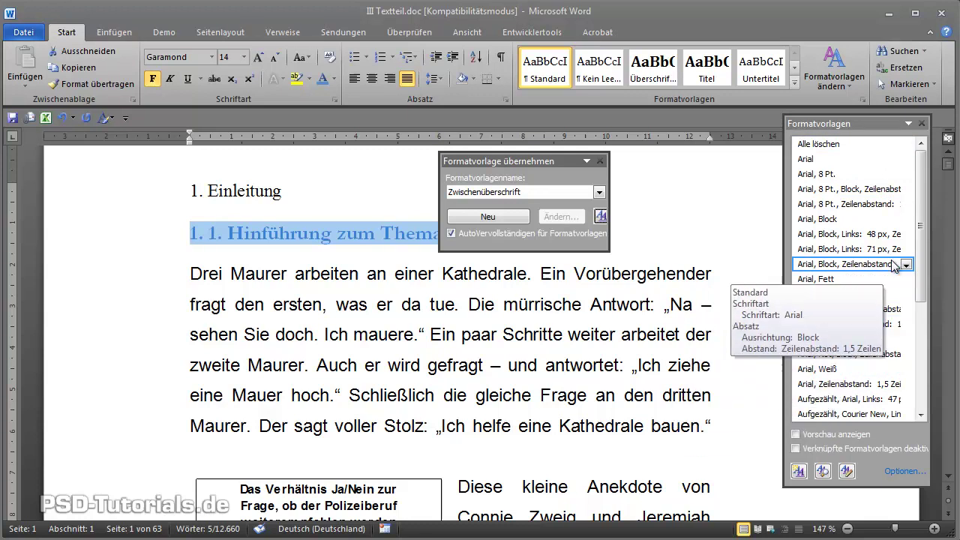
scroll(888, 357, "down", 5)
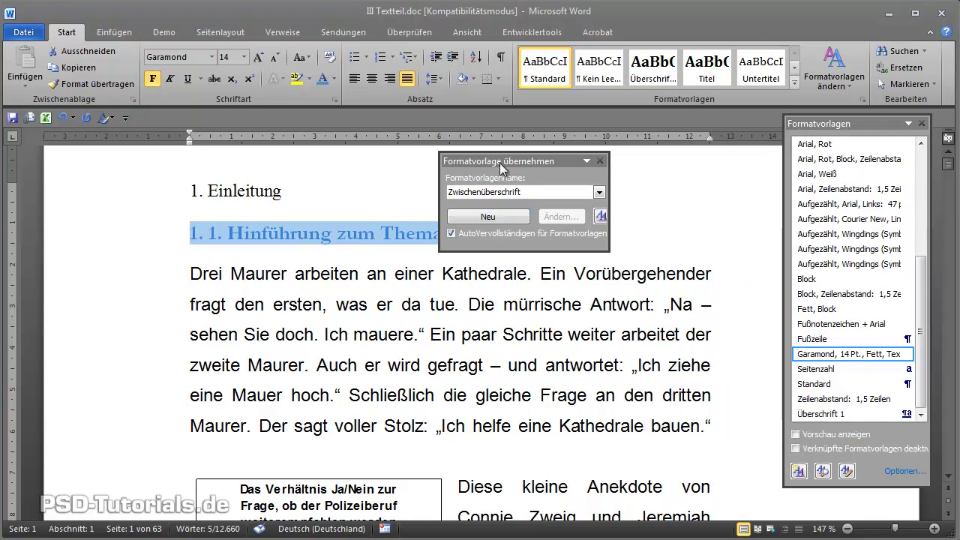
left_click(493, 220)
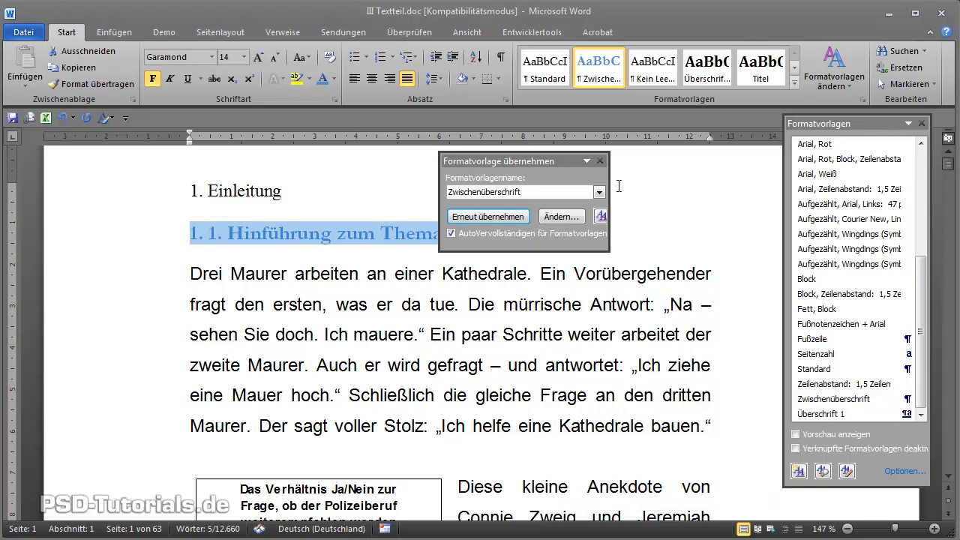
- Close the style panels and apply Zwischenüberschrift to the heading '1. 2. Zielstellung'
left_click(600, 161)
left_click(572, 304)
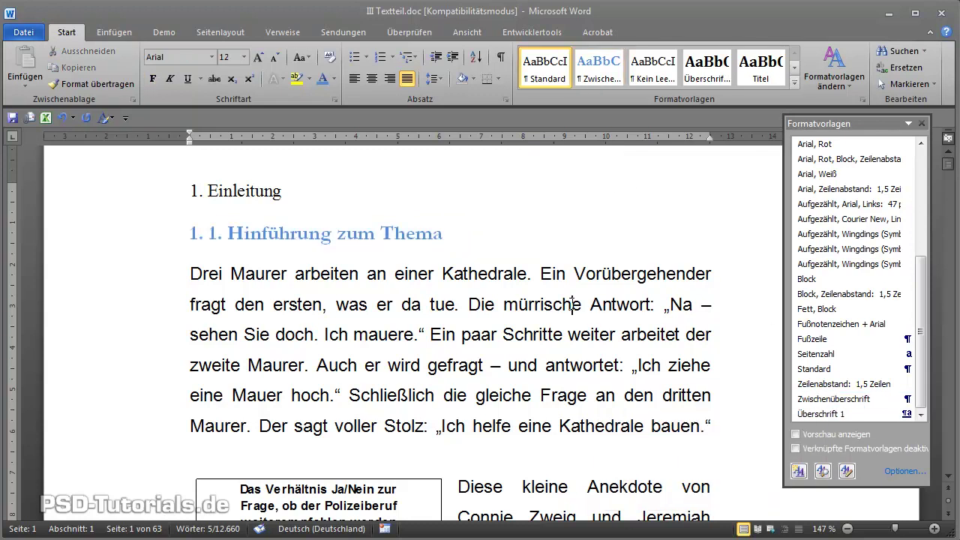
left_click(922, 123)
scroll(521, 346, "down", 10)
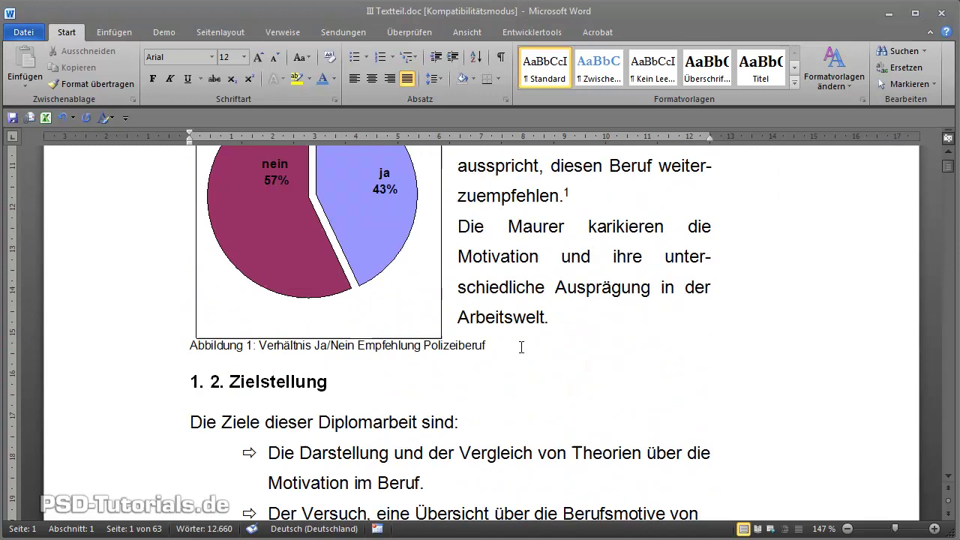
left_click_drag(336, 214, 187, 213)
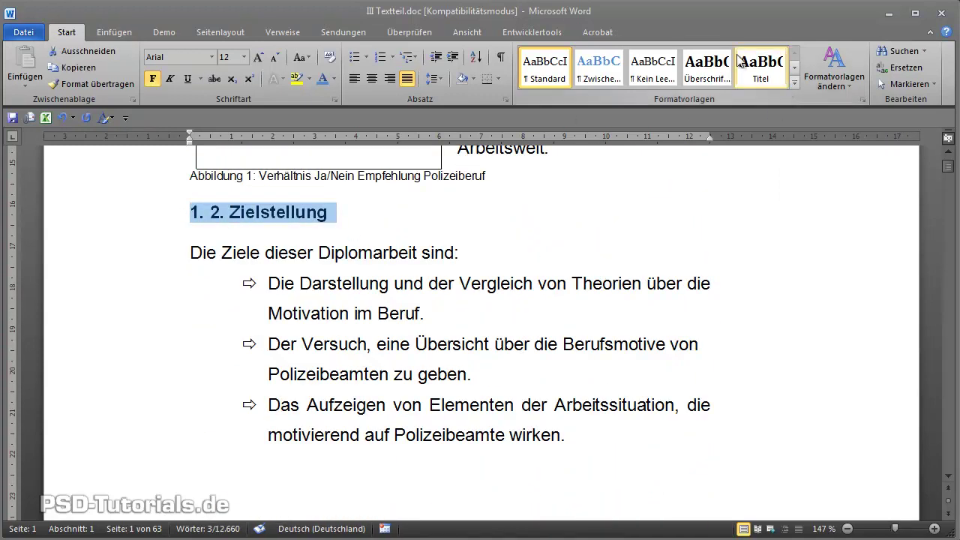
left_click(794, 83)
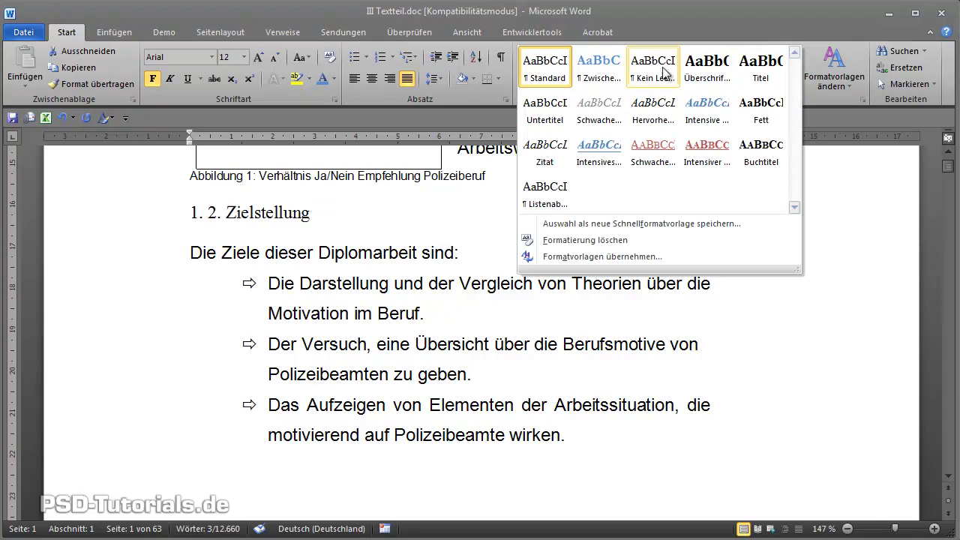
left_click(596, 68)
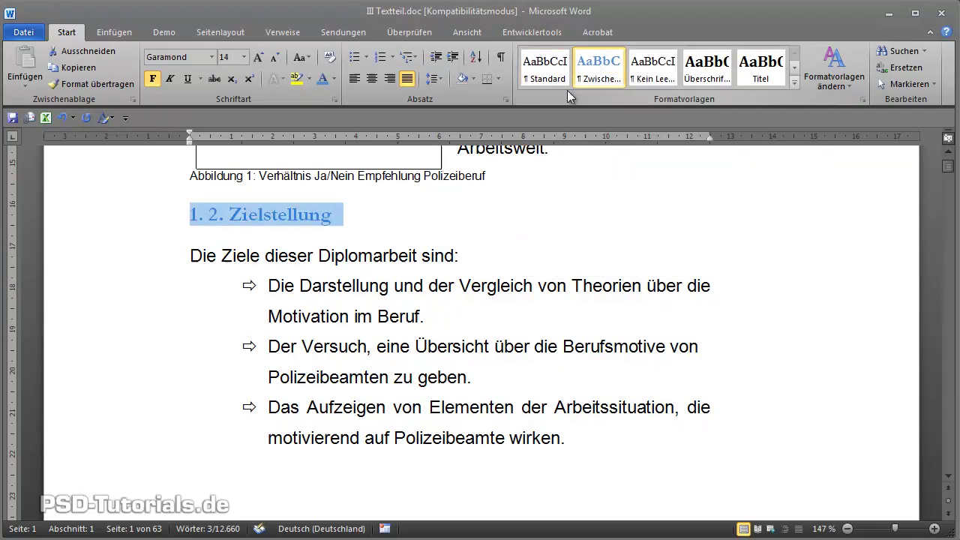
- Check that '1. 2. Zielstellung' and '1. 1. Hinführung zum Thema' both carry Zwischenüberschrift
left_click(425, 286)
scroll(410, 361, "up", 3)
scroll(409, 362, "down", 3)
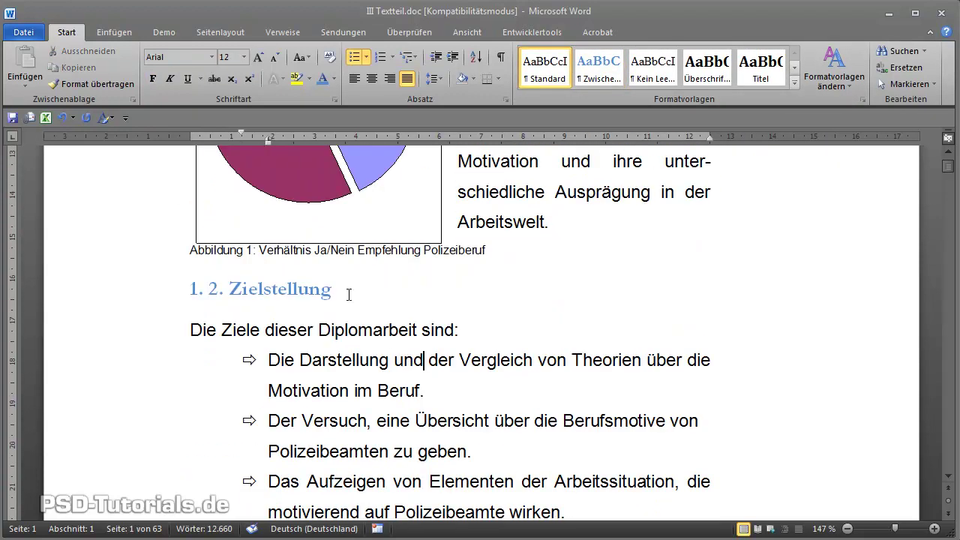
left_click_drag(349, 295, 191, 289)
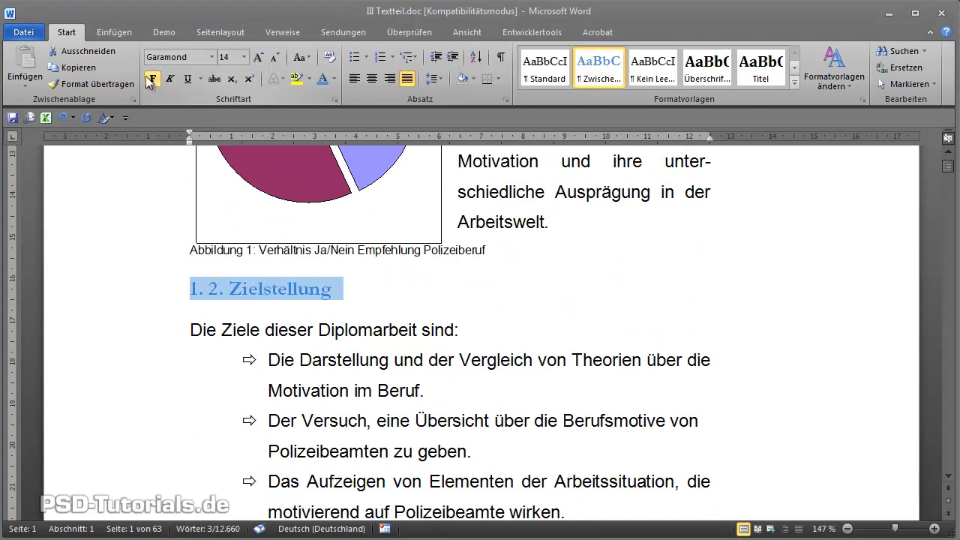
left_click(391, 327)
key("ctrl+Home")
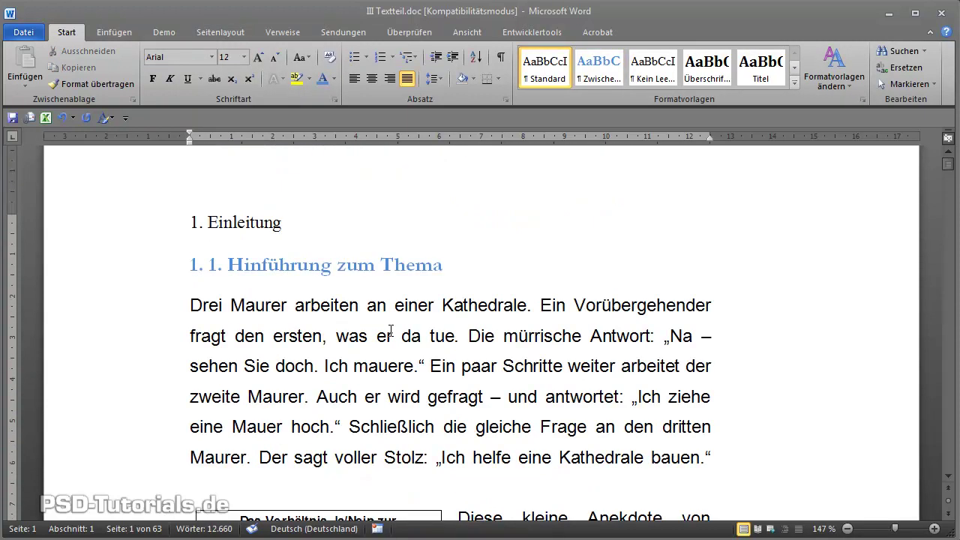
left_click_drag(453, 269, 192, 267)
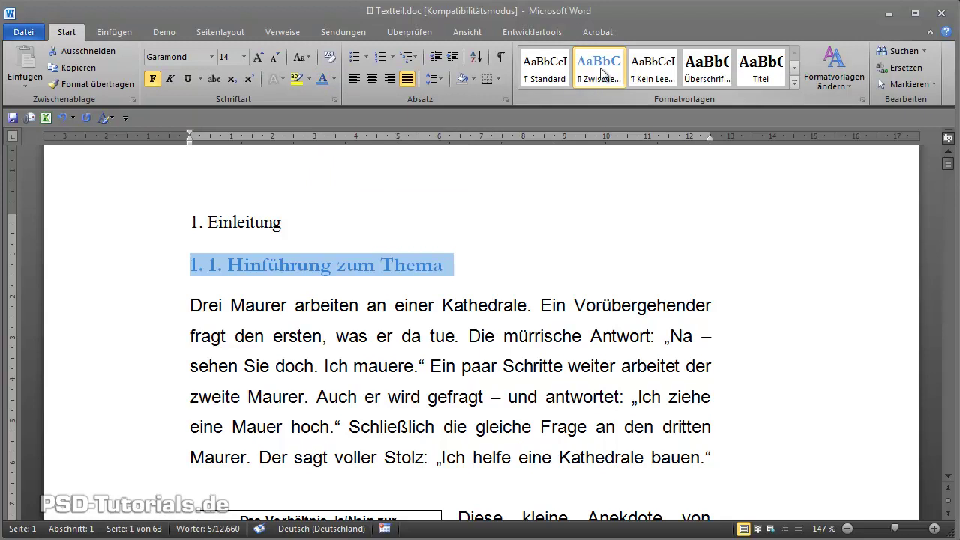
left_click(474, 341)
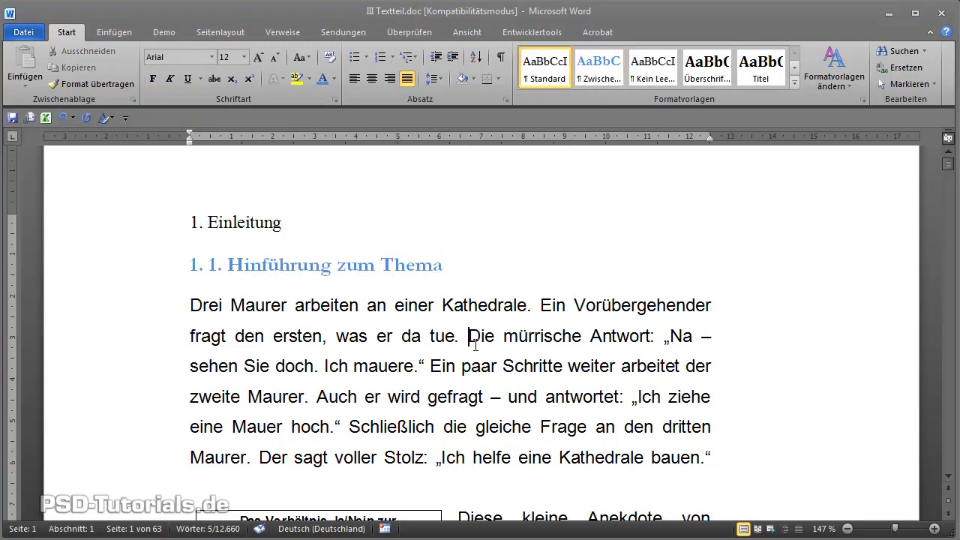
- Set the whole first body paragraph in Garamond
left_click_drag(190, 302, 711, 468)
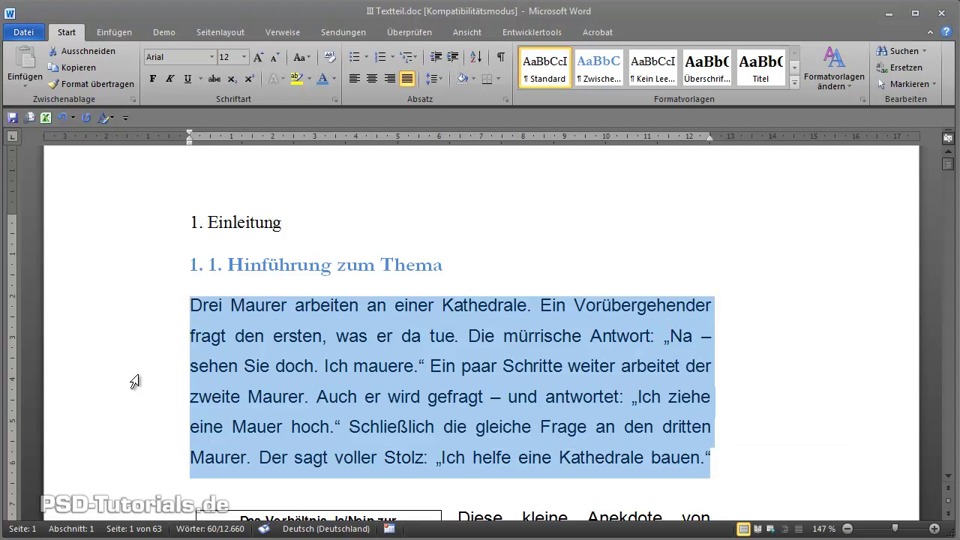
left_click(210, 58)
left_click(185, 142)
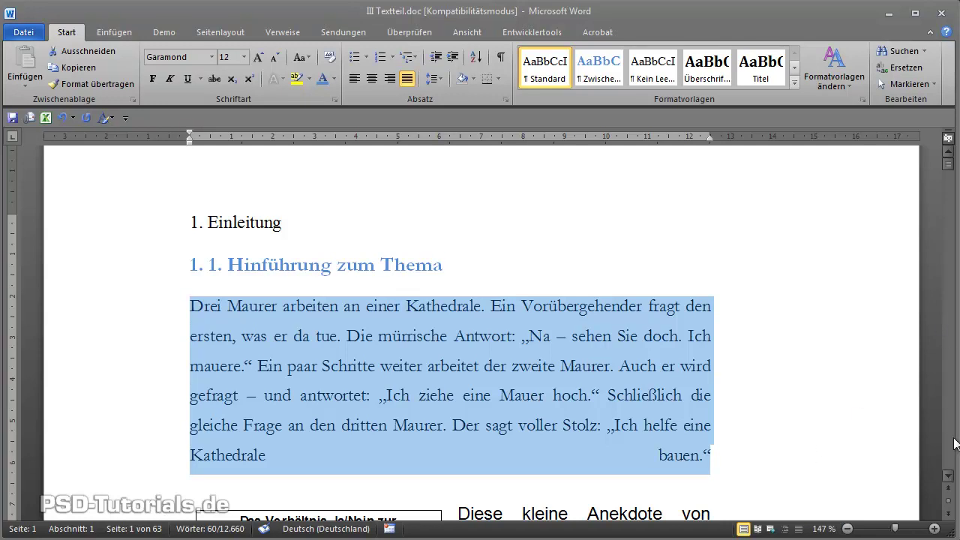
left_click(949, 479)
left_click(950, 481)
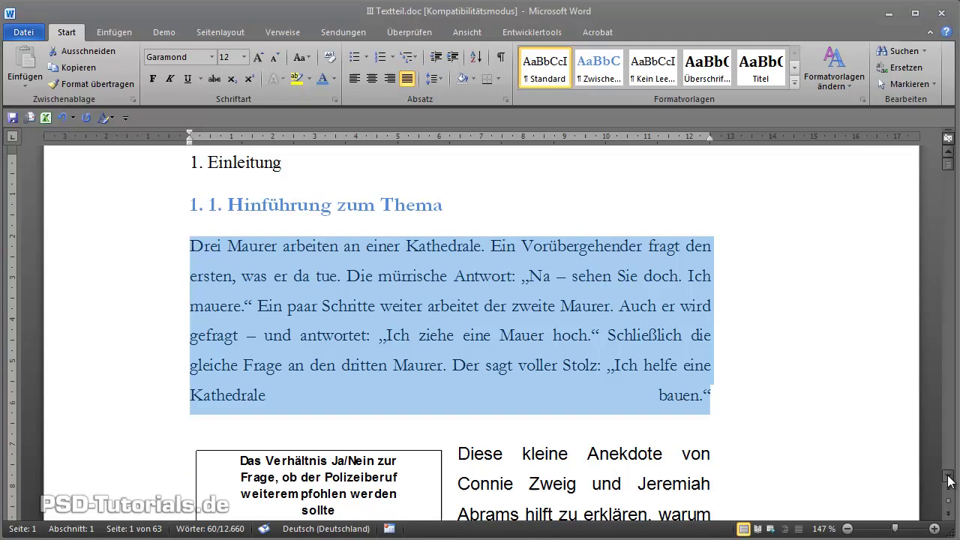
left_click(950, 480)
left_click(950, 480)
left_click(950, 480)
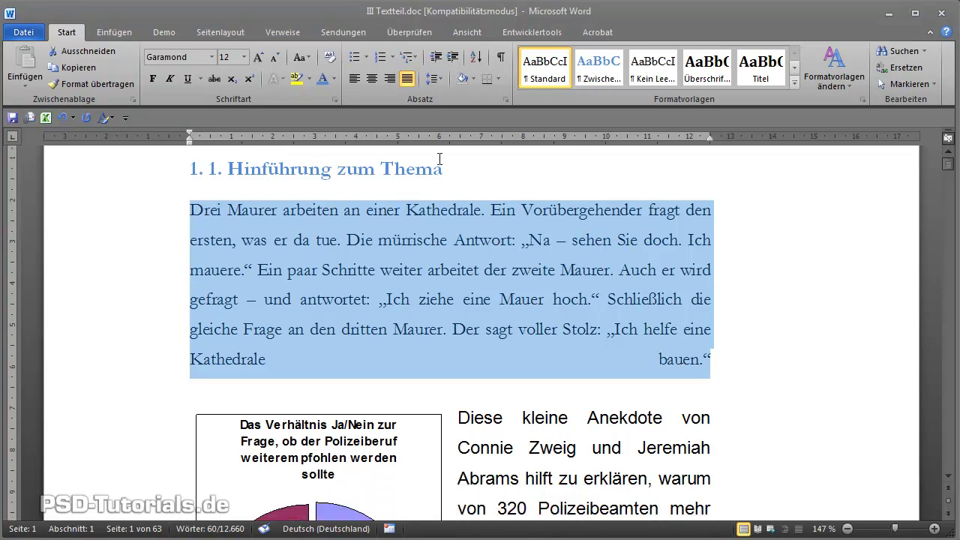
- Give the paragraph single line spacing, briefly trying italic and removing it again
left_click(440, 79)
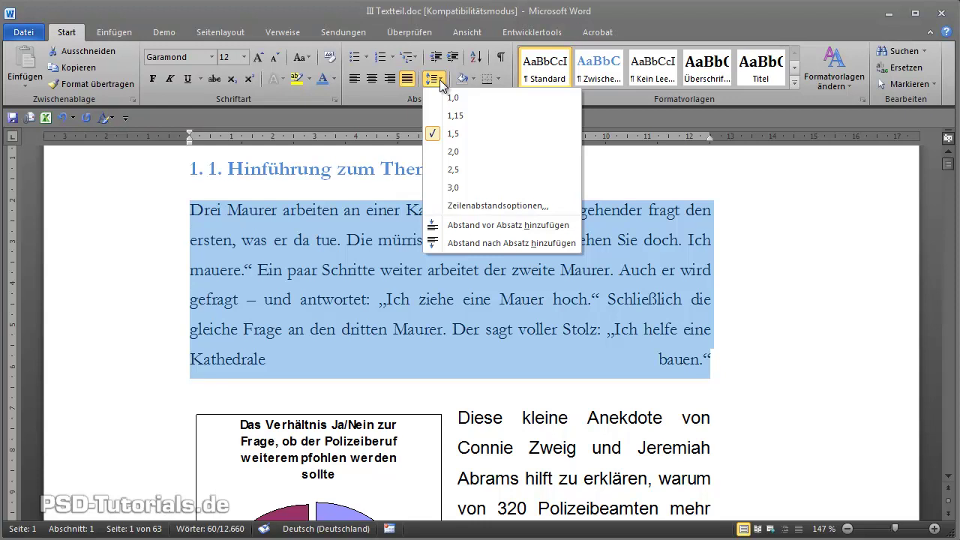
key("Escape")
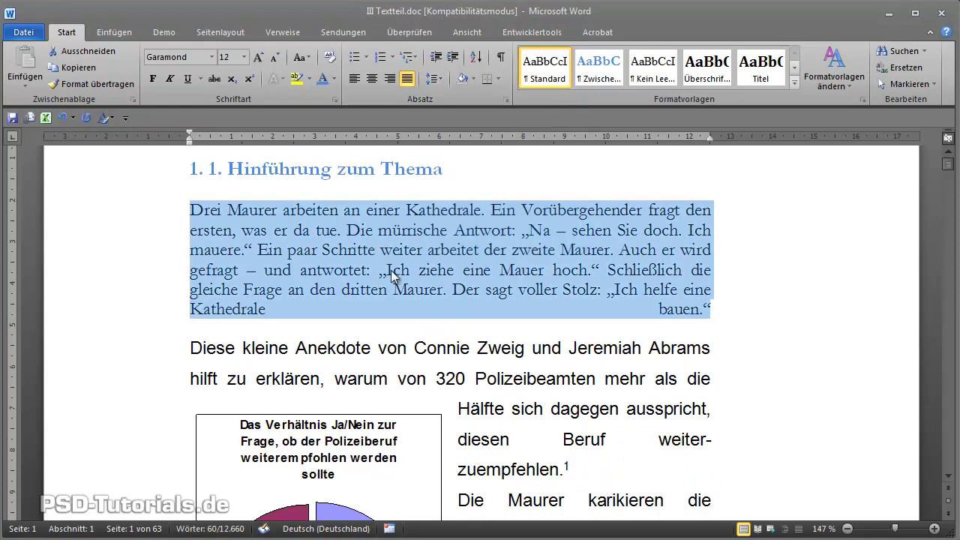
left_click(171, 78)
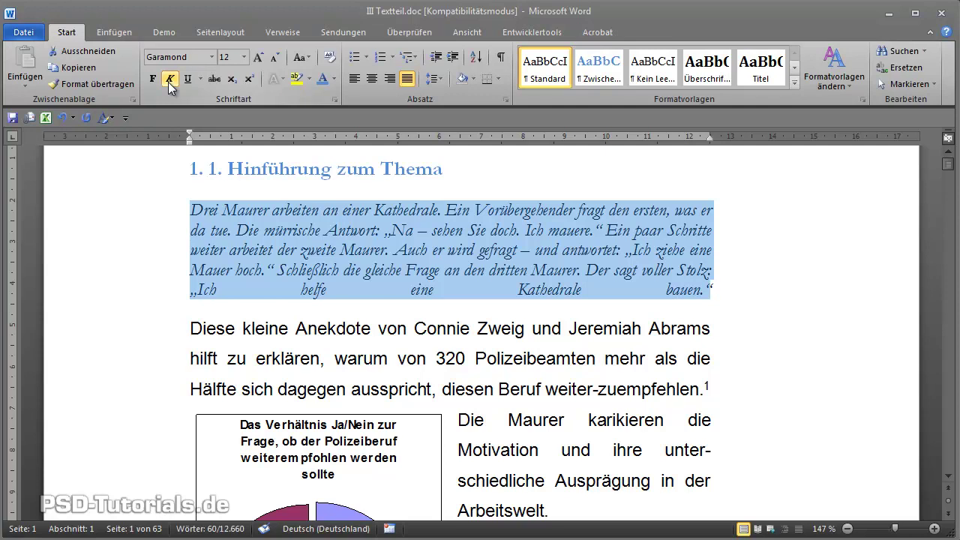
left_click(168, 80)
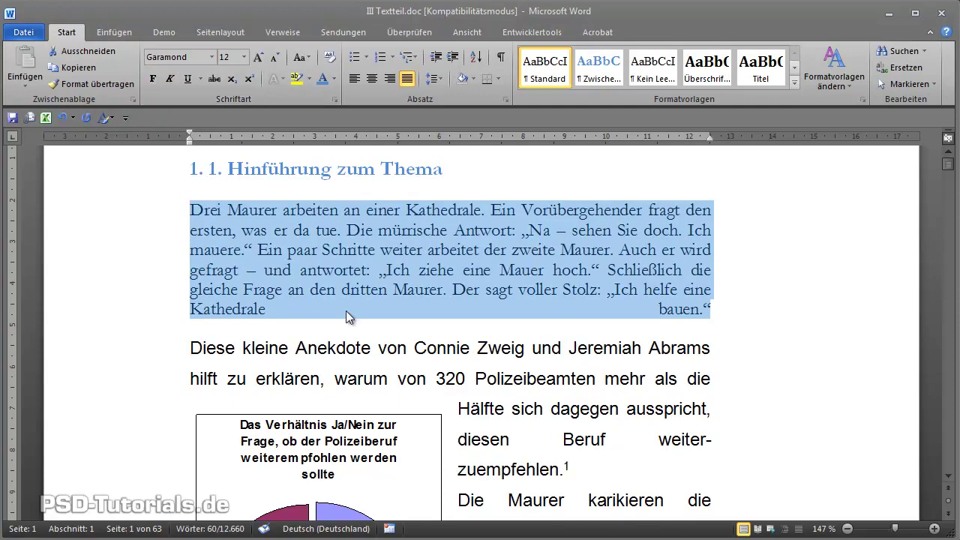
- Left-align the first body paragraph instead of justifying it
left_click(437, 291)
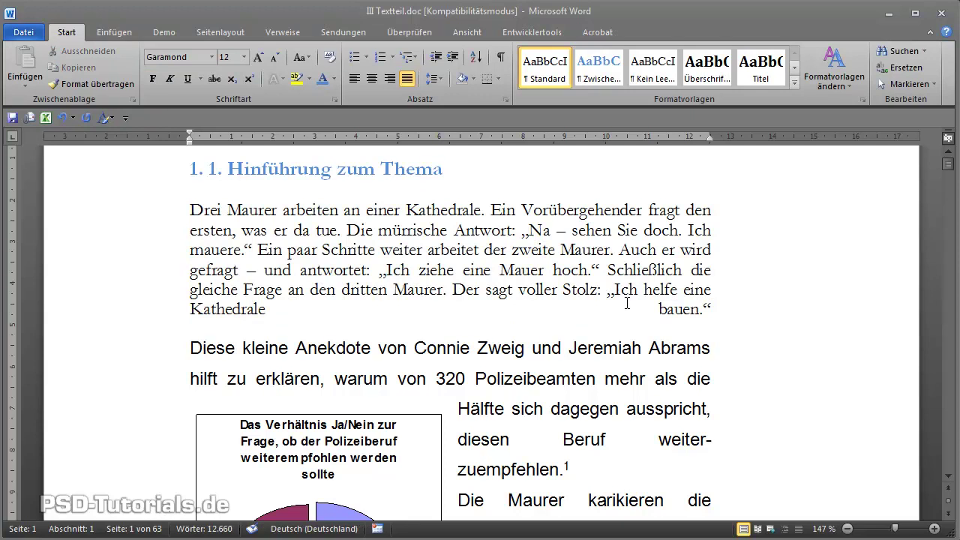
left_click_drag(660, 308, 343, 307)
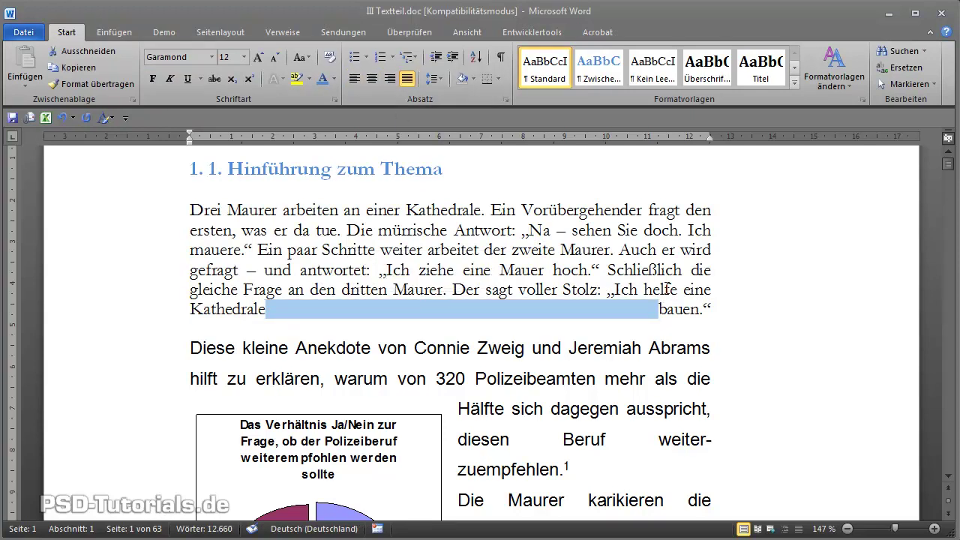
left_click(664, 290)
left_click_drag(713, 309, 193, 210)
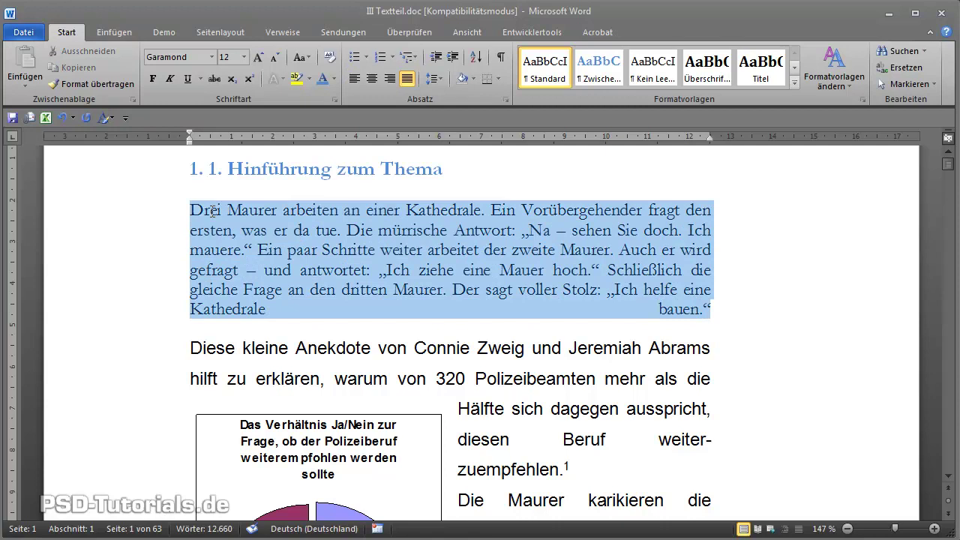
left_click(353, 78)
left_click(389, 250)
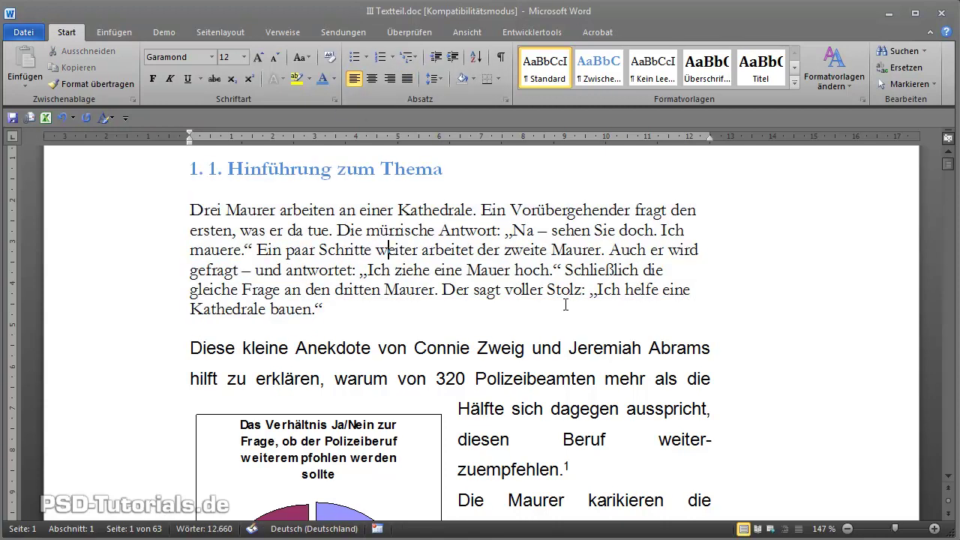
left_click_drag(322, 309, 183, 213)
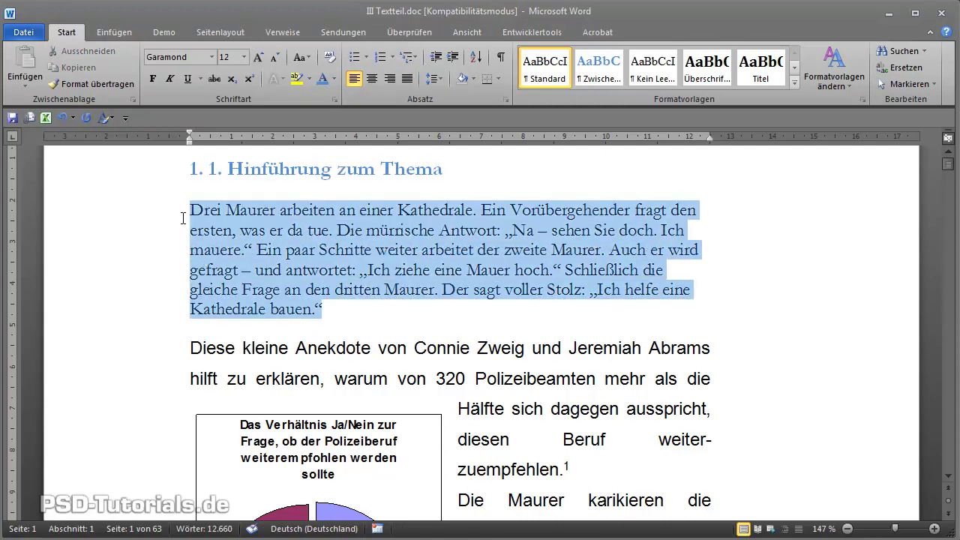
- Create the Mengentext_Aufsatz style from the Garamond first body paragraph
left_click(793, 85)
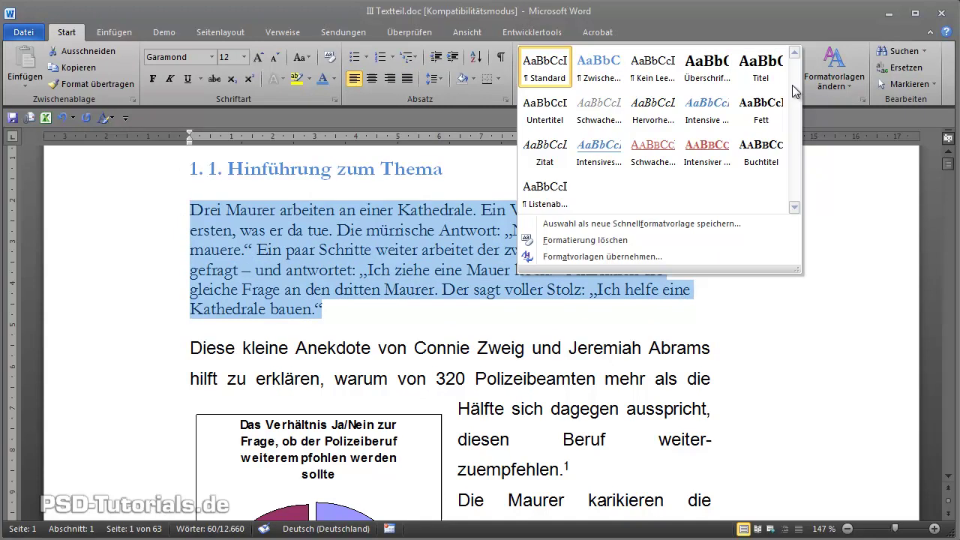
left_click(614, 255)
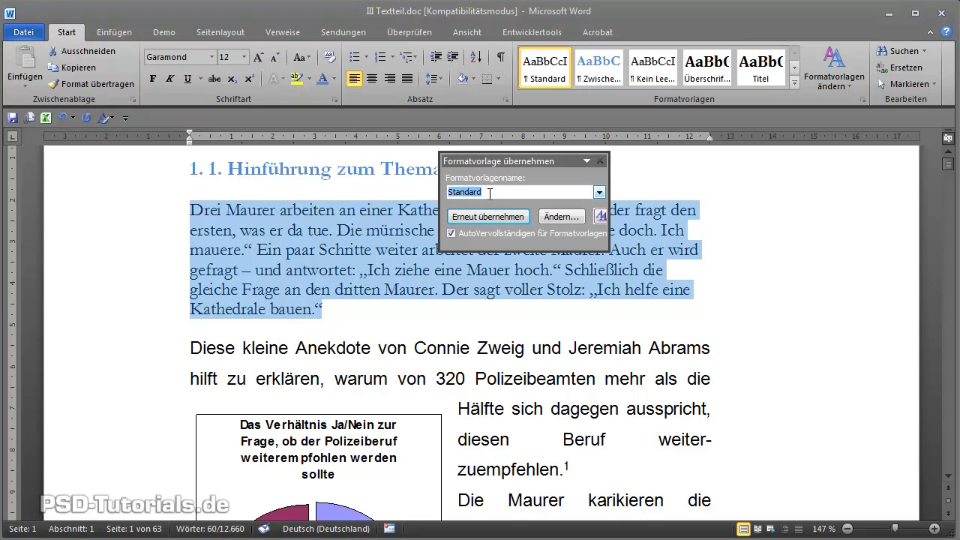
type("Mengentext_")
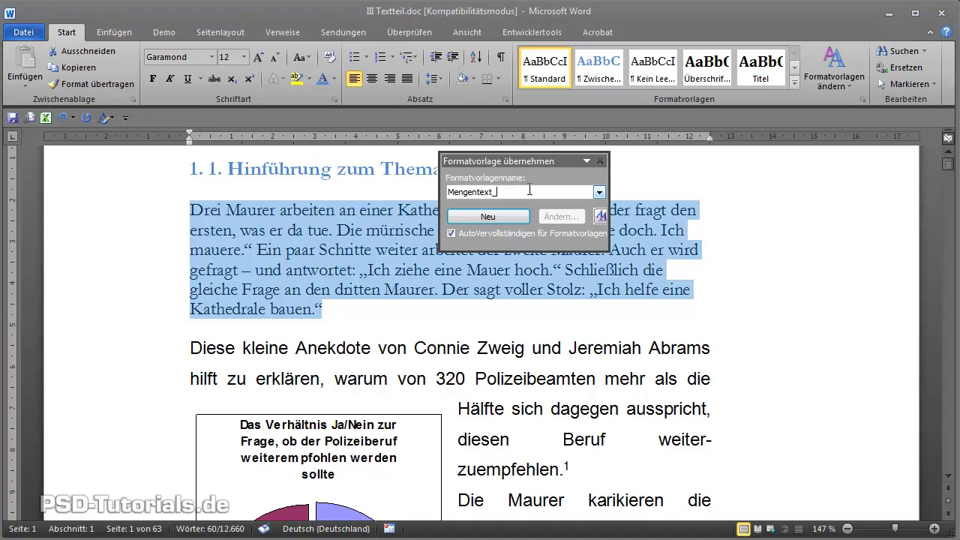
type("fsatz")
left_click(499, 217)
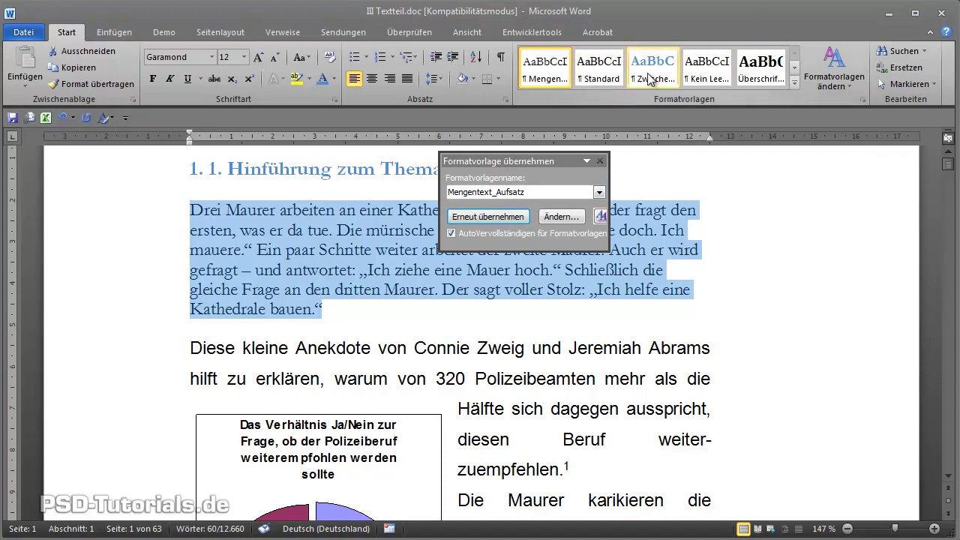
- Close the Formatvorlage übernehmen panel with Schließen from its options menu
left_click(546, 66)
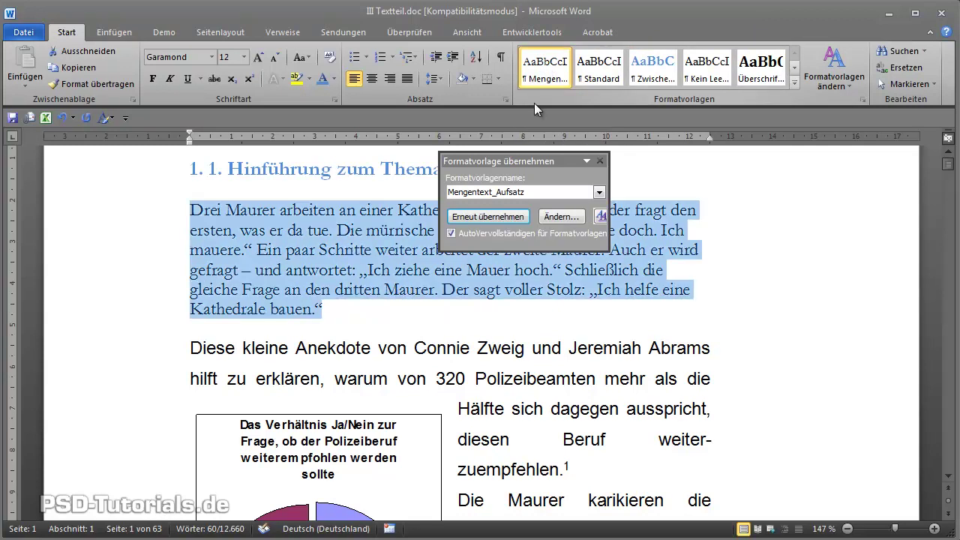
left_click(587, 162)
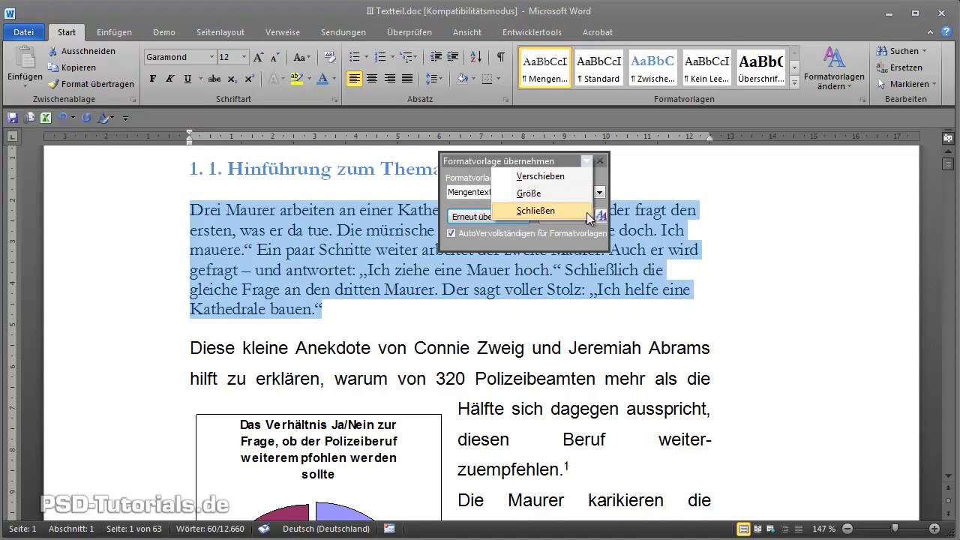
left_click(648, 250)
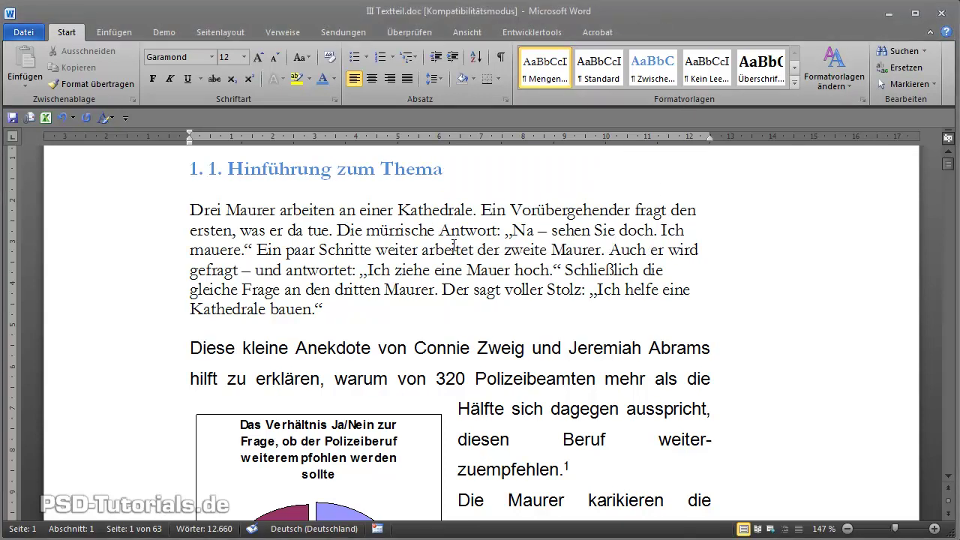
mouse_move(321, 309)
left_mouse_down()
mouse_move(193, 230)
mouse_move(190, 210)
left_mouse_up()
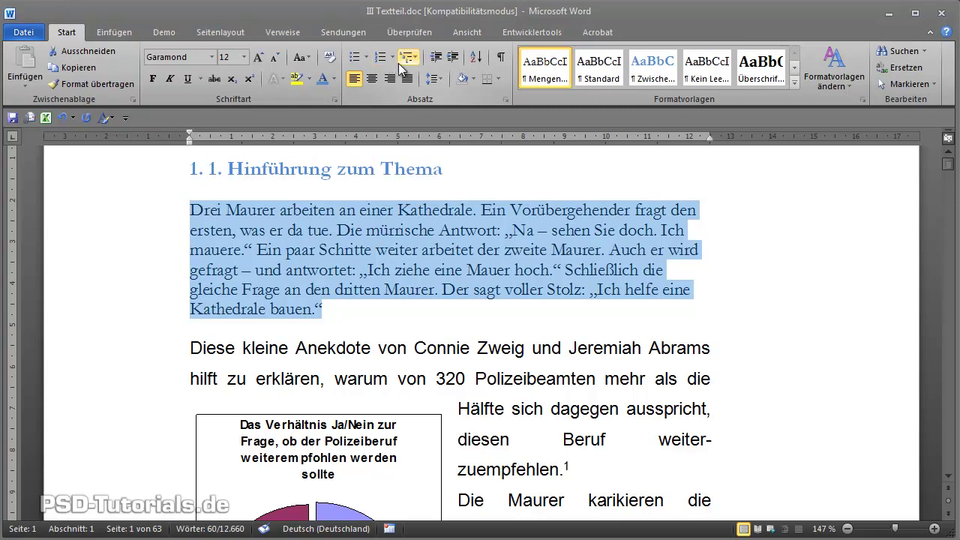
left_click(433, 79)
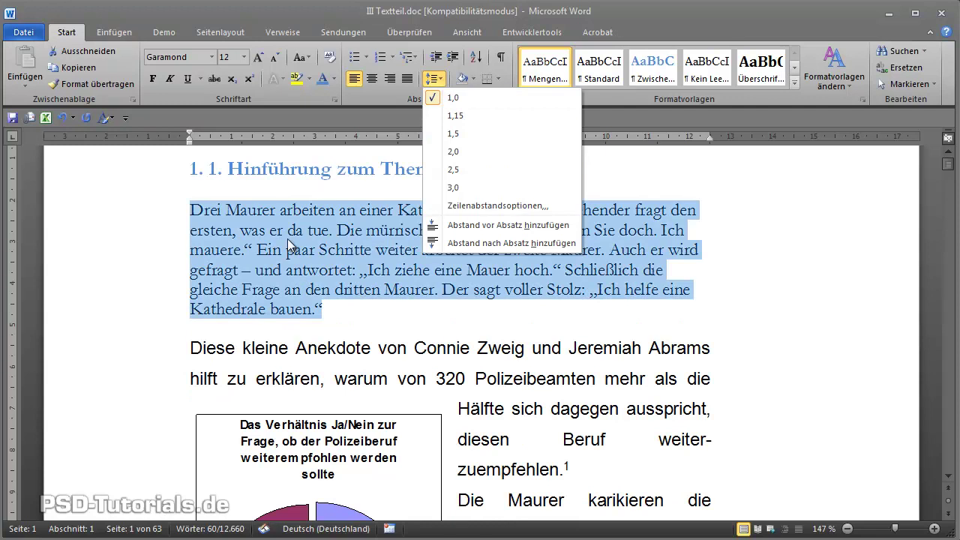
left_click(287, 239)
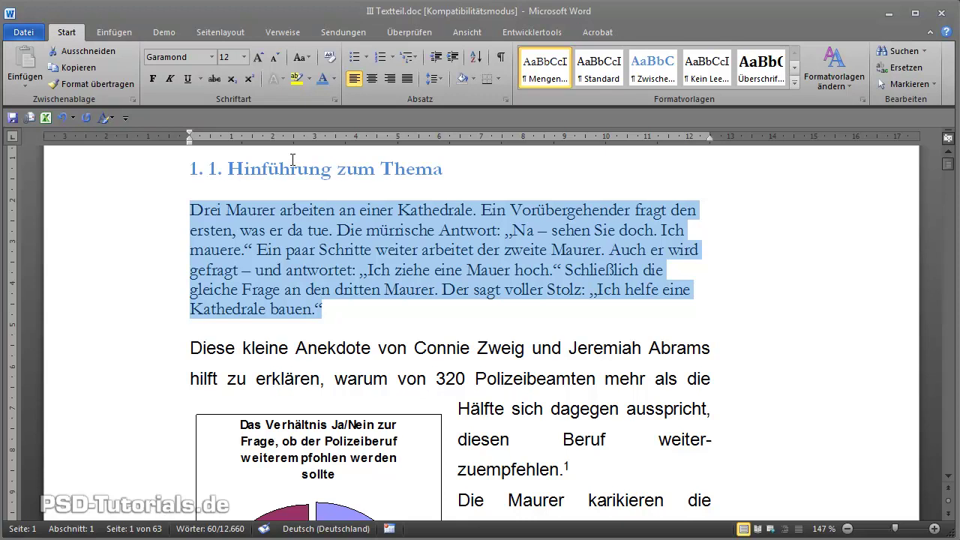
left_click(373, 223)
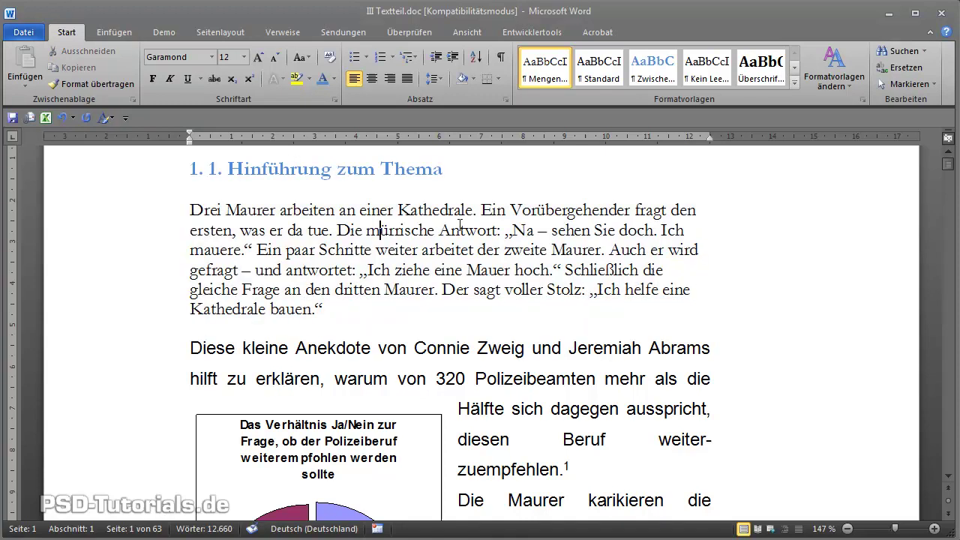
- Modify Mengentext_Aufsatz as an Absatz style based on Zwischenüberschrift, followed by itself
right_click(555, 75)
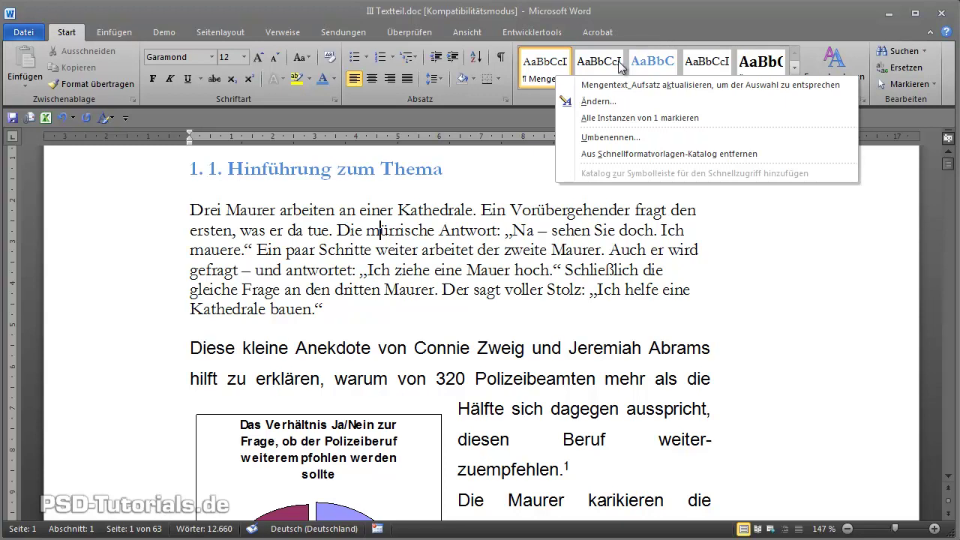
left_click(583, 102)
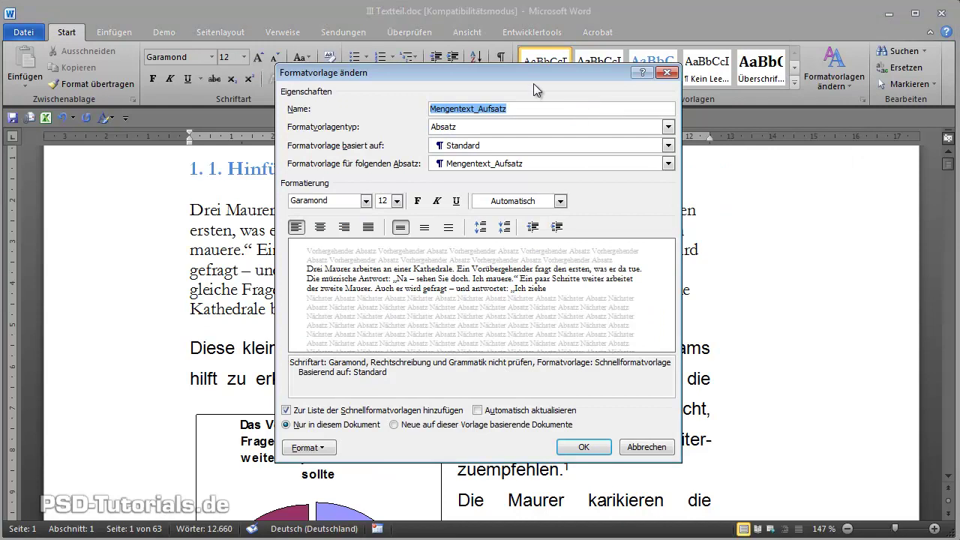
left_click_drag(534, 83, 581, 45)
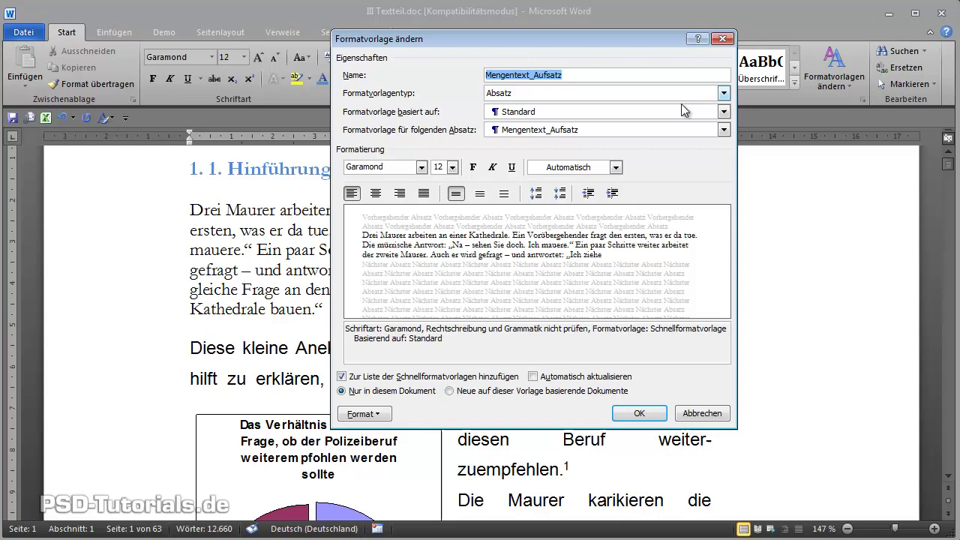
left_click(724, 93)
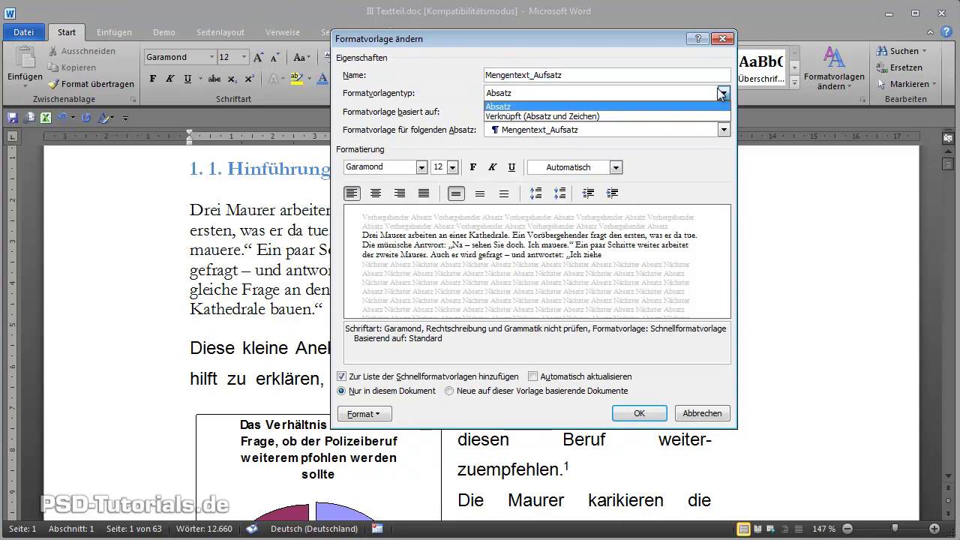
left_click(435, 97)
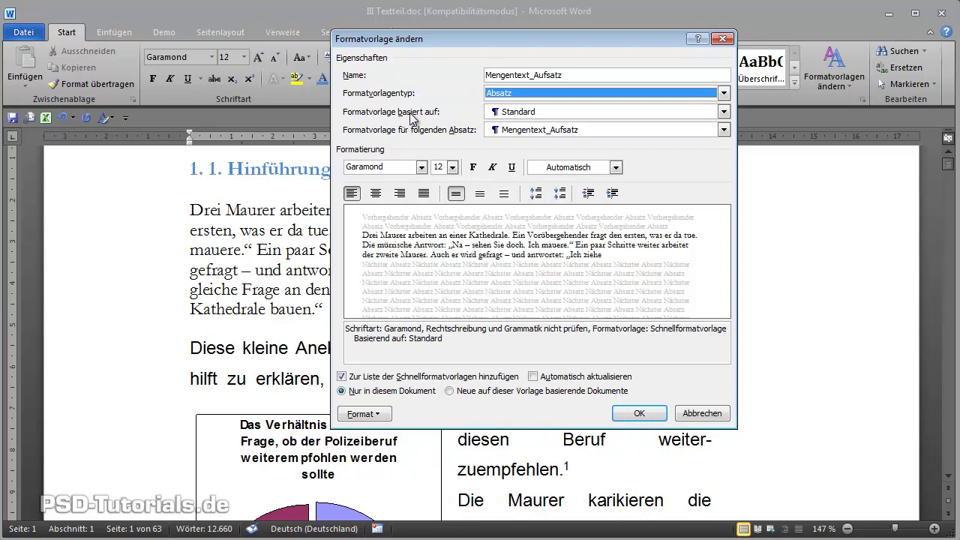
left_click(724, 112)
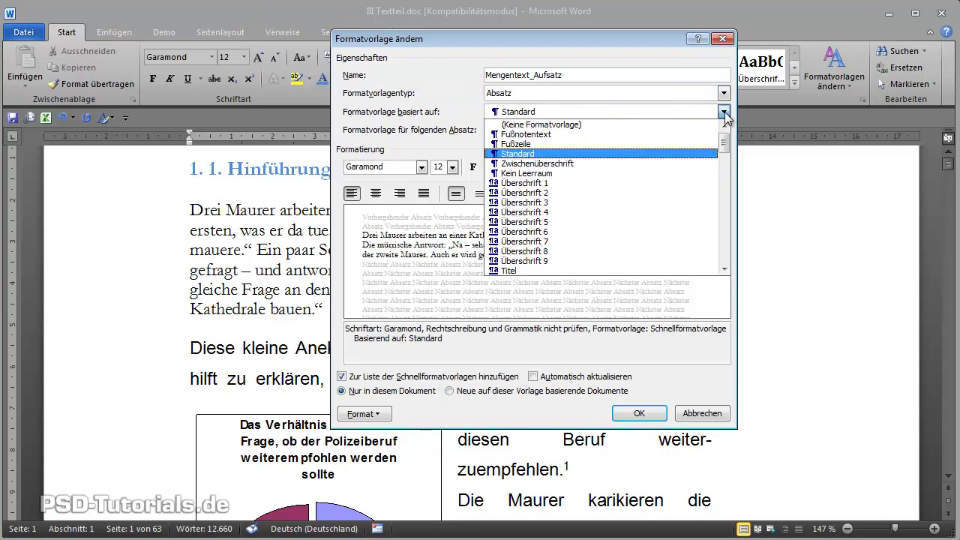
left_click(555, 170)
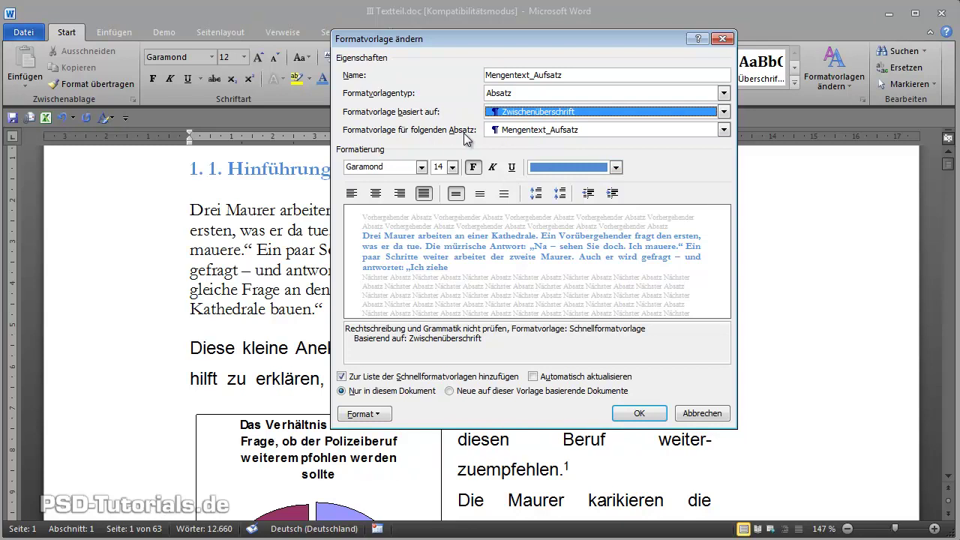
left_click(723, 130)
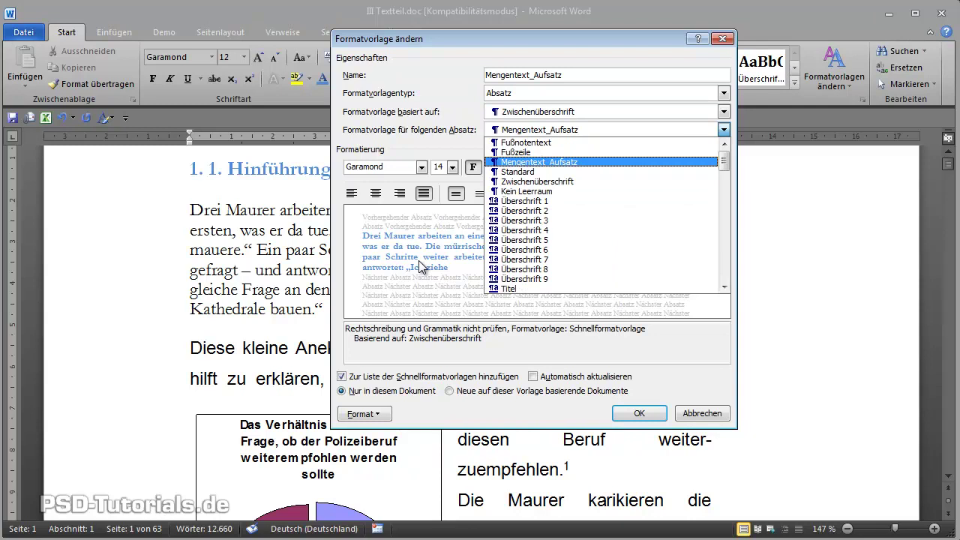
left_click(575, 163)
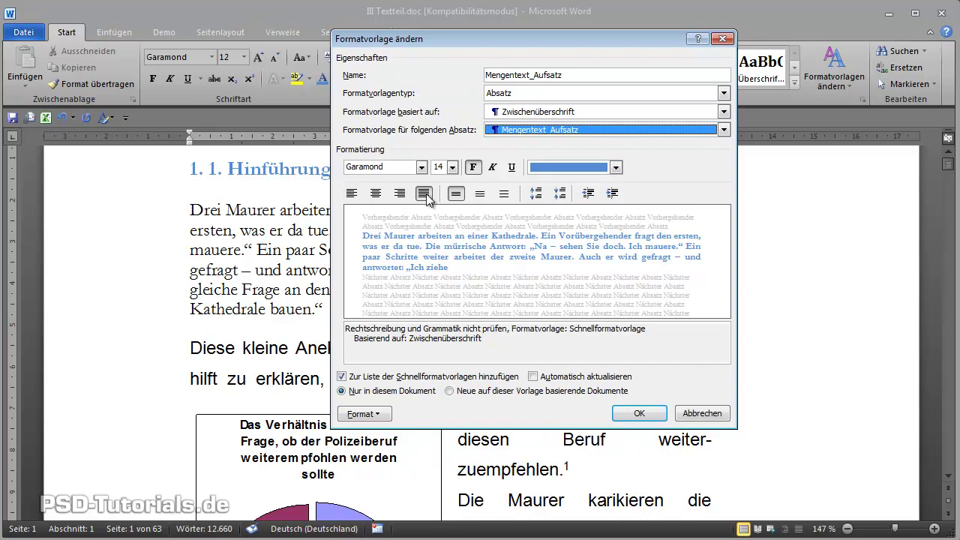
- Left-align the style, keep its paragraph spacing unchanged, and turn on Automatisch aktualisieren
left_click(351, 194)
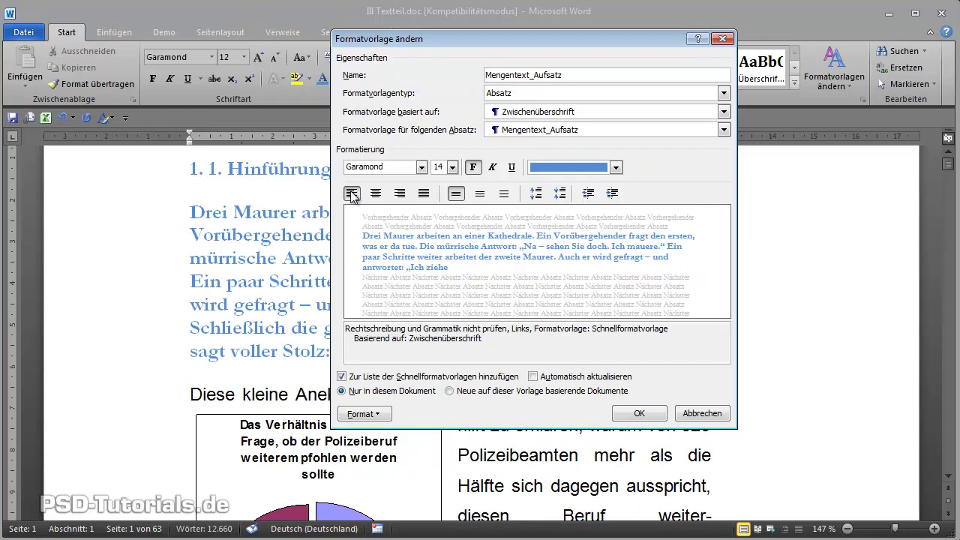
left_click(424, 194)
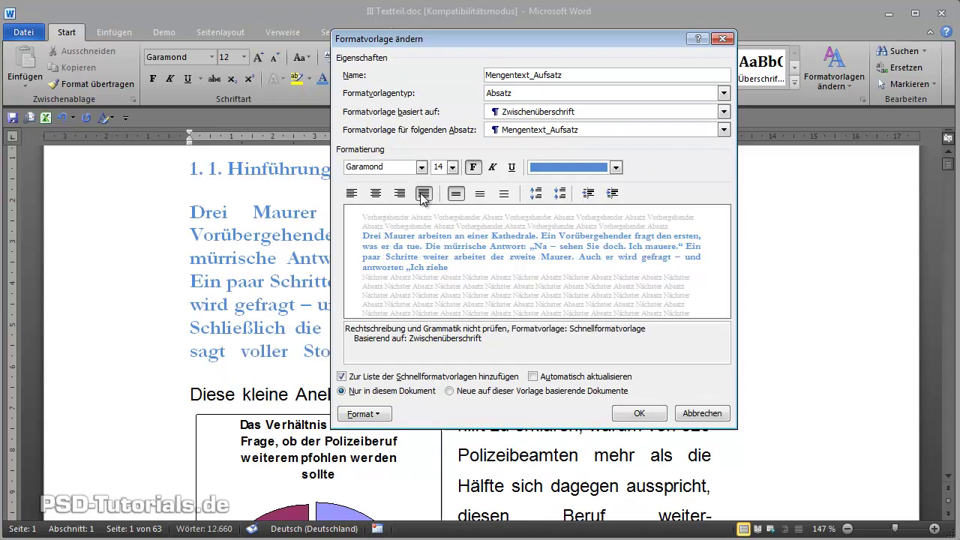
left_click(375, 193)
left_click(351, 194)
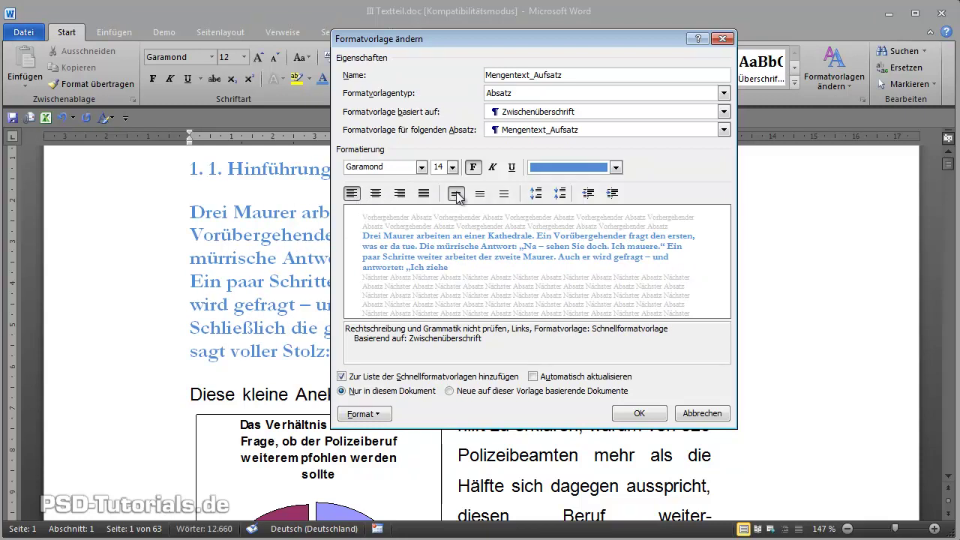
left_click(537, 199)
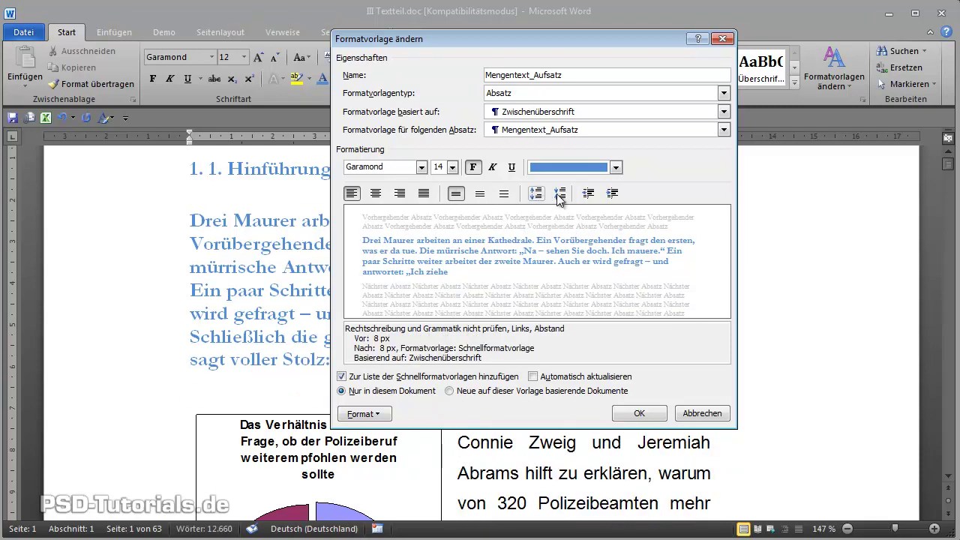
left_click(559, 195)
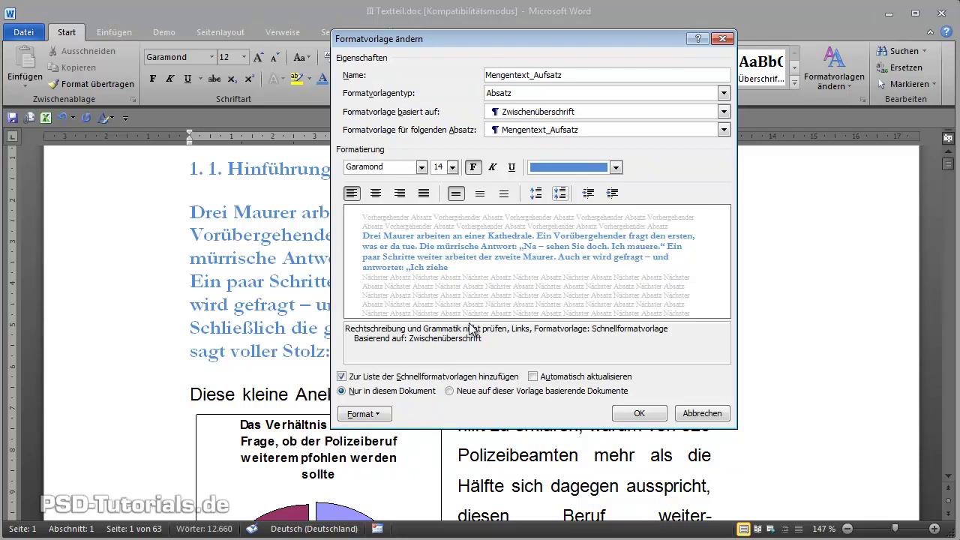
left_click(533, 378)
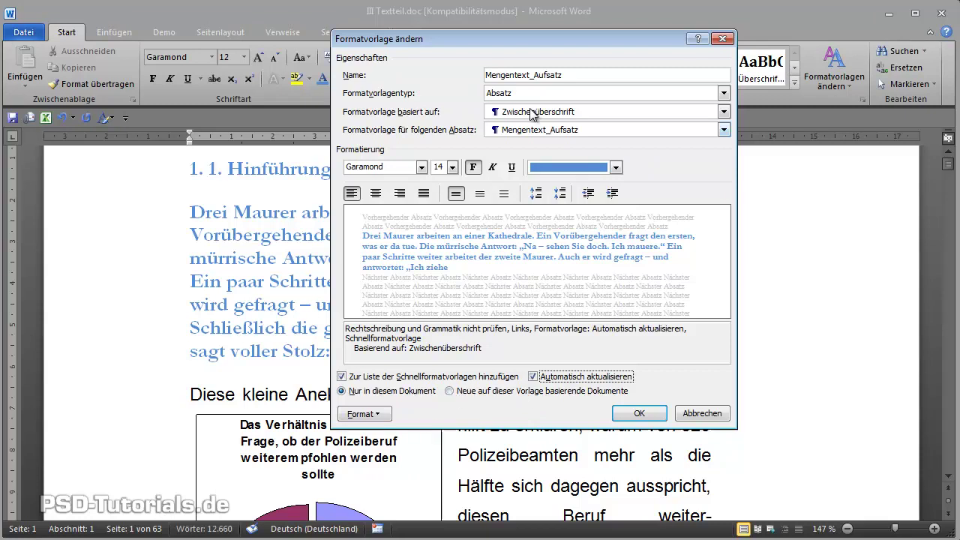
- Set the style's Schriftschnitt to Standard instead of bold and try Kapitälchen
left_click_drag(547, 42, 553, 18)
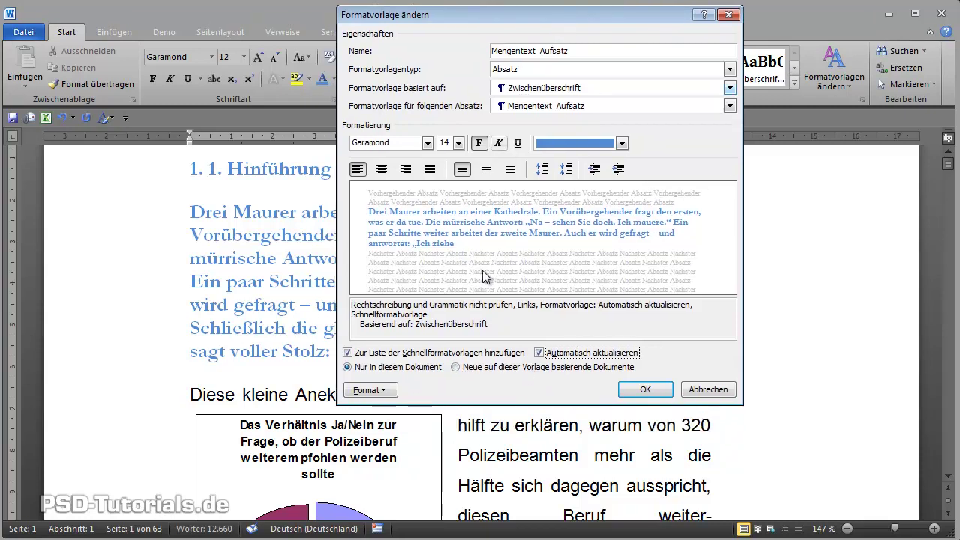
left_click(382, 391)
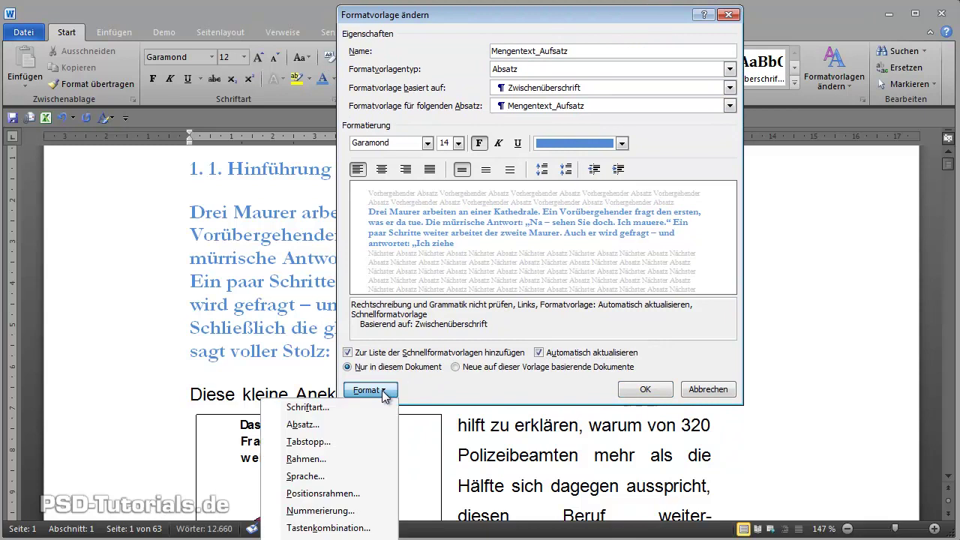
left_click(304, 407)
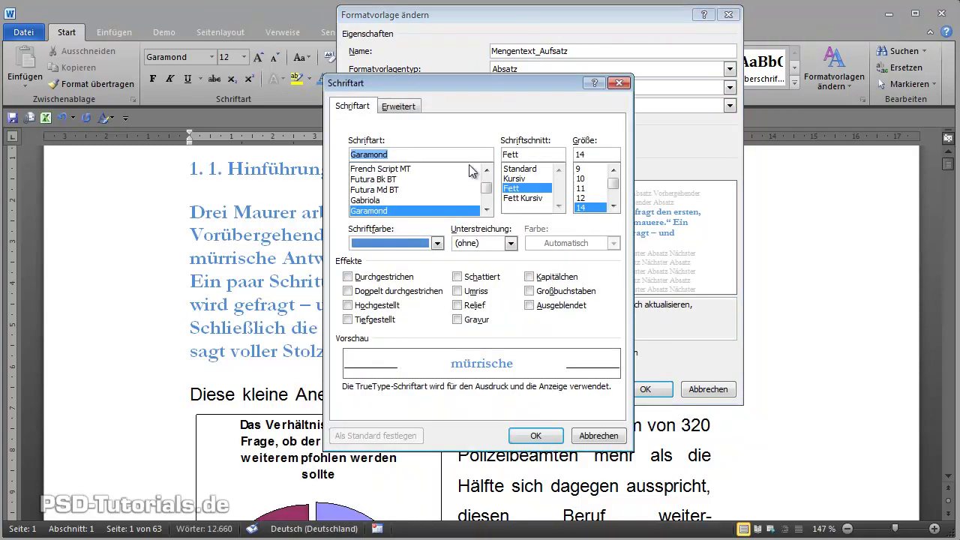
left_click_drag(469, 82, 648, 24)
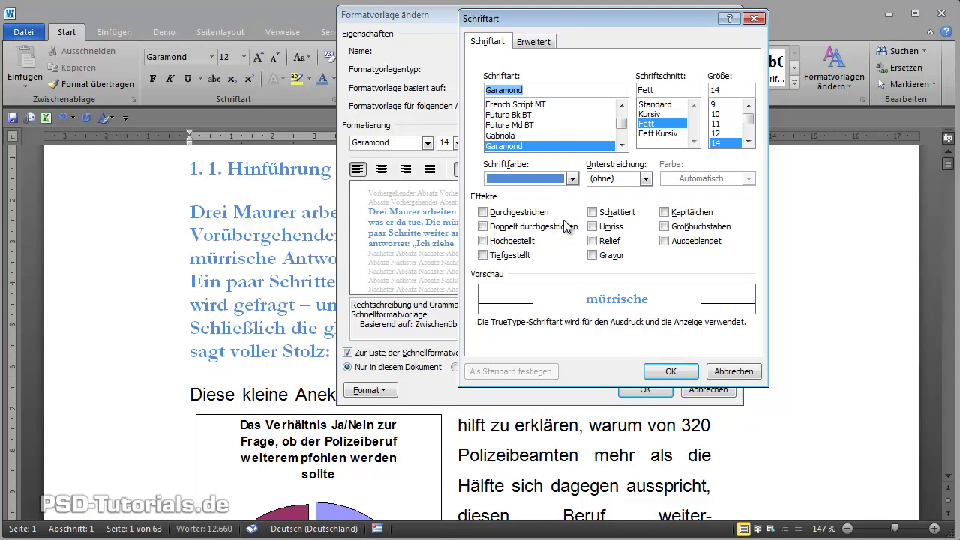
left_click(664, 105)
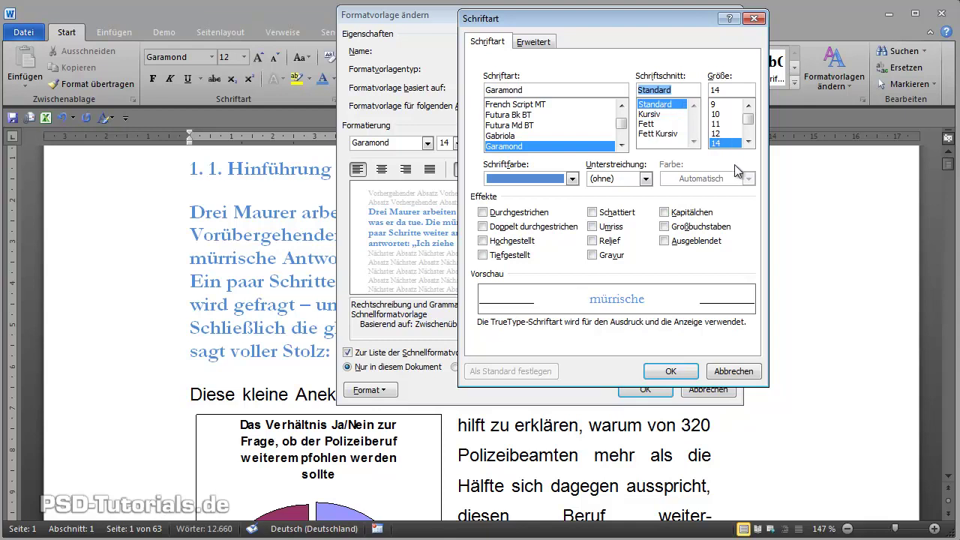
left_click(665, 213)
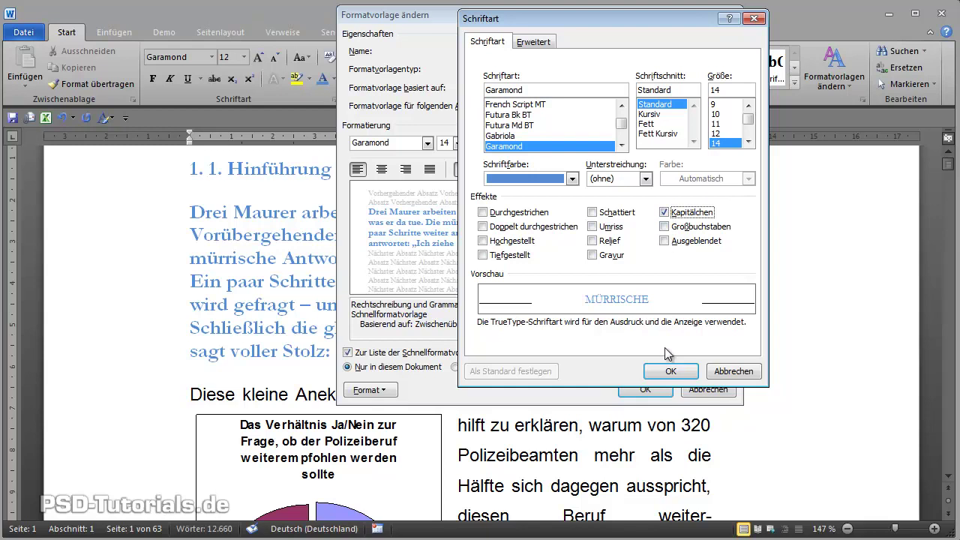
left_click(670, 370)
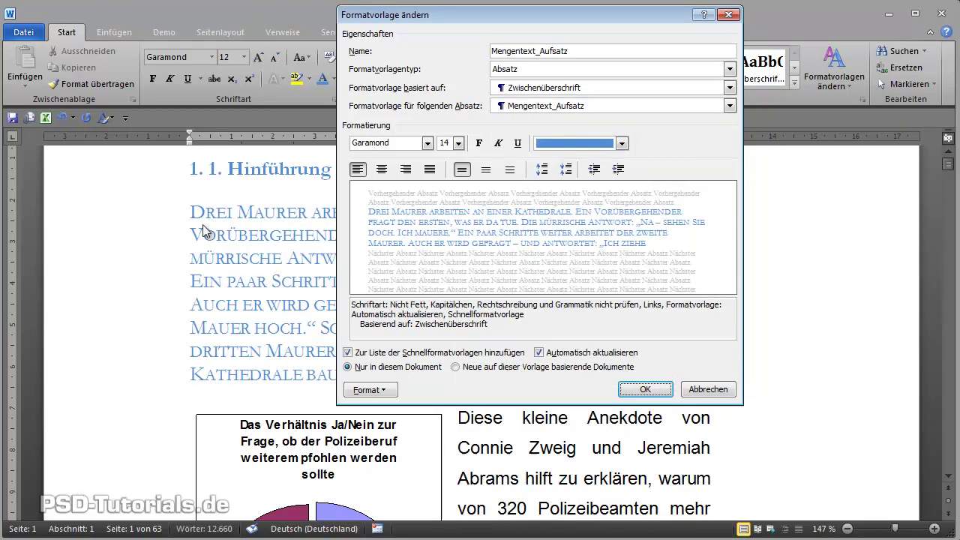
- Turn Kapitälchen back off, then add and remove the Gravur effect
left_click(370, 389)
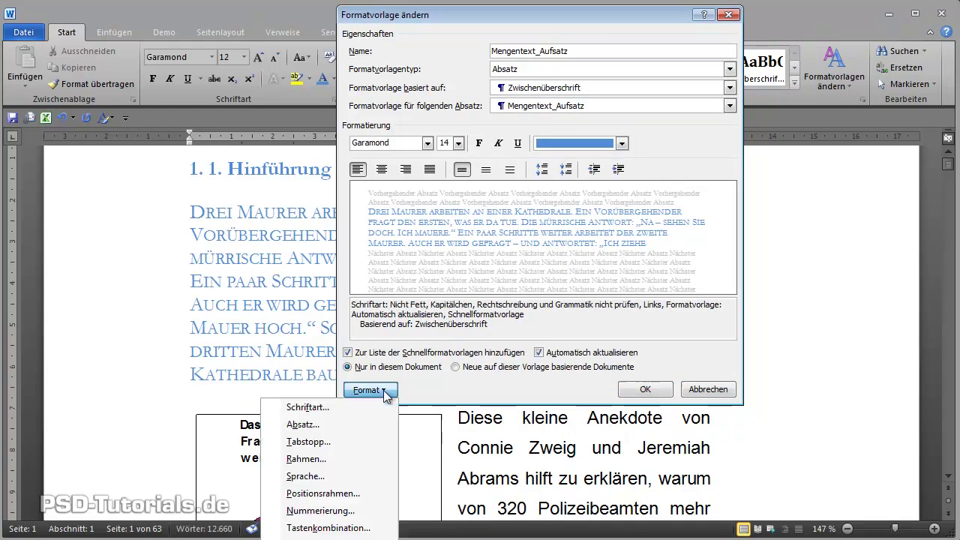
left_click(321, 408)
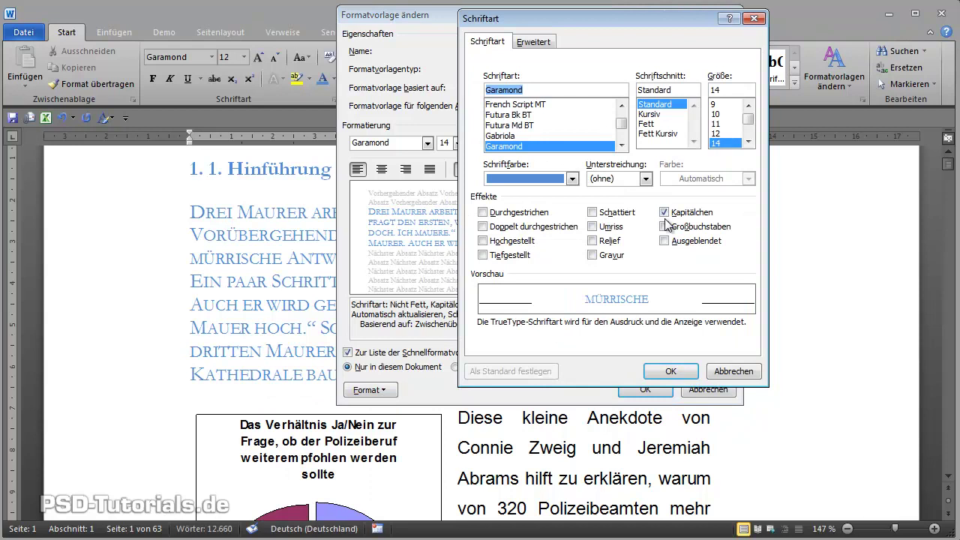
left_click(664, 214)
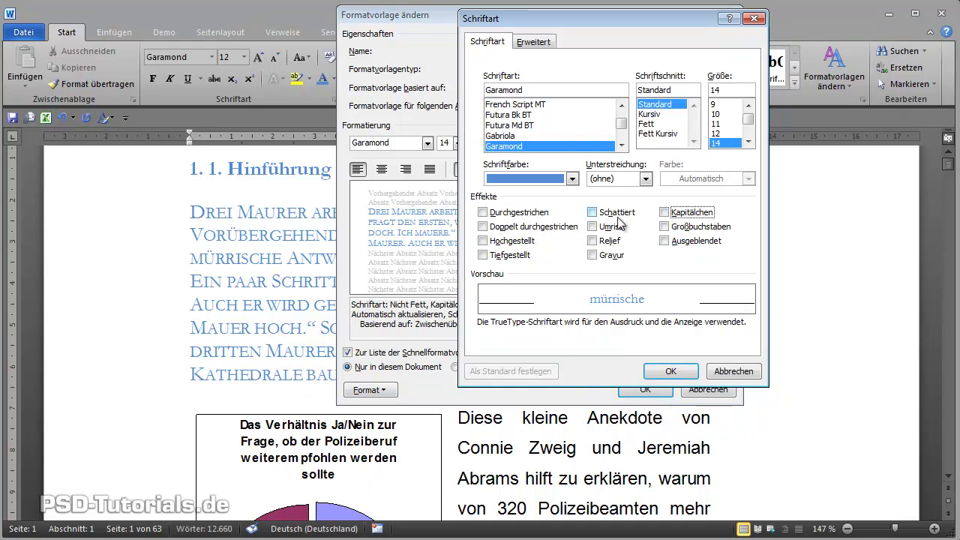
left_click(593, 256)
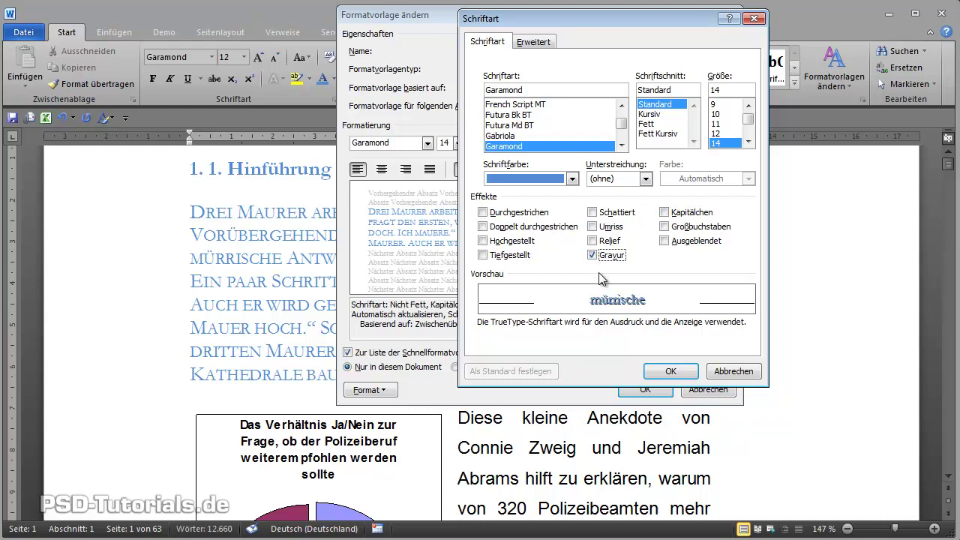
left_click(666, 371)
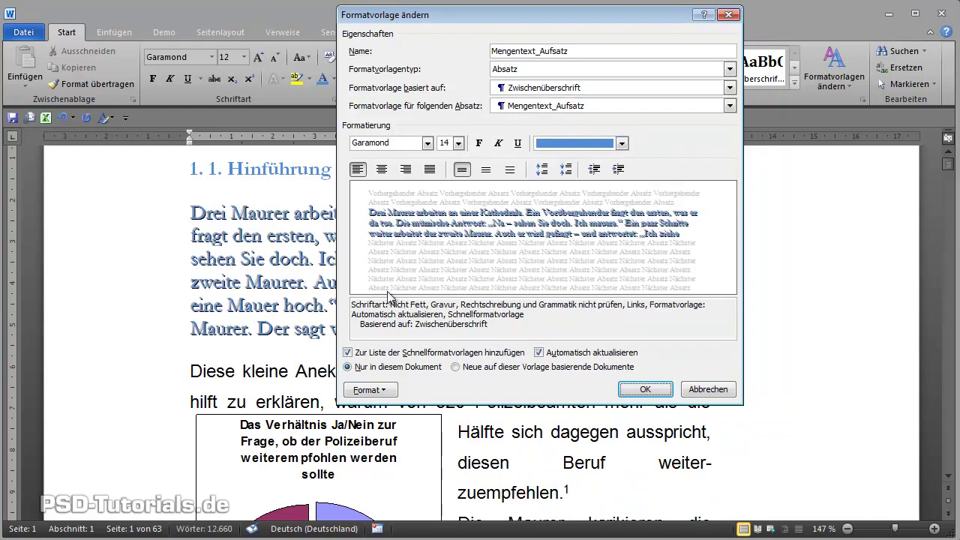
left_click(371, 391)
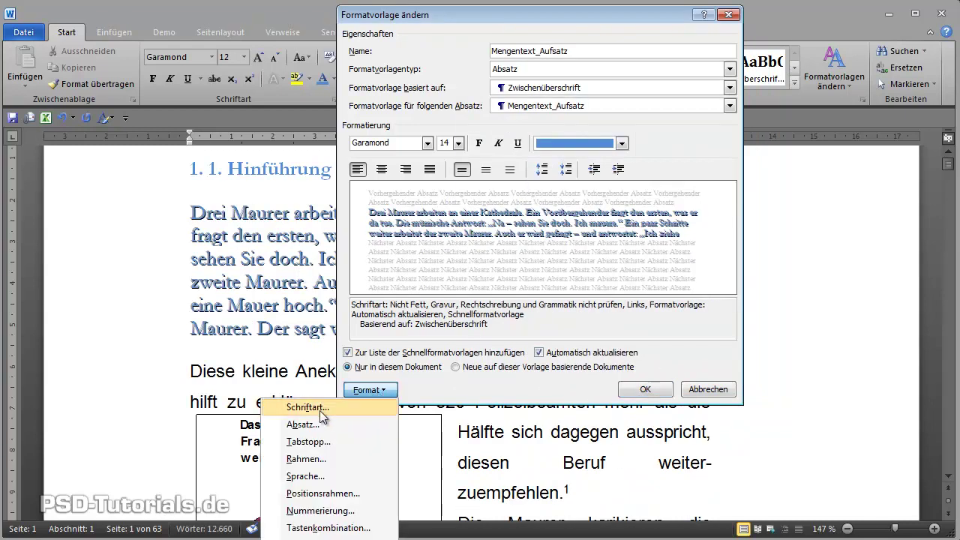
left_click(301, 347)
left_click(593, 255)
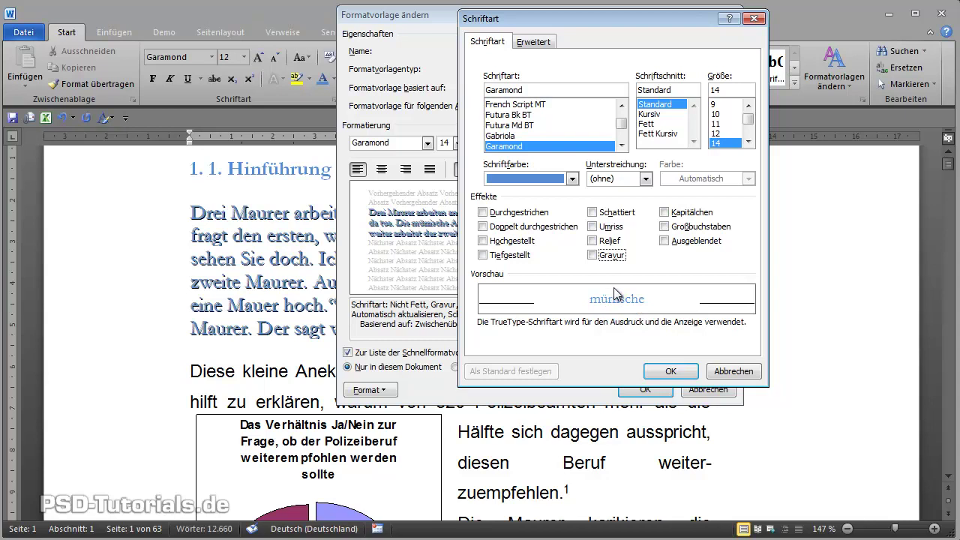
left_click(670, 373)
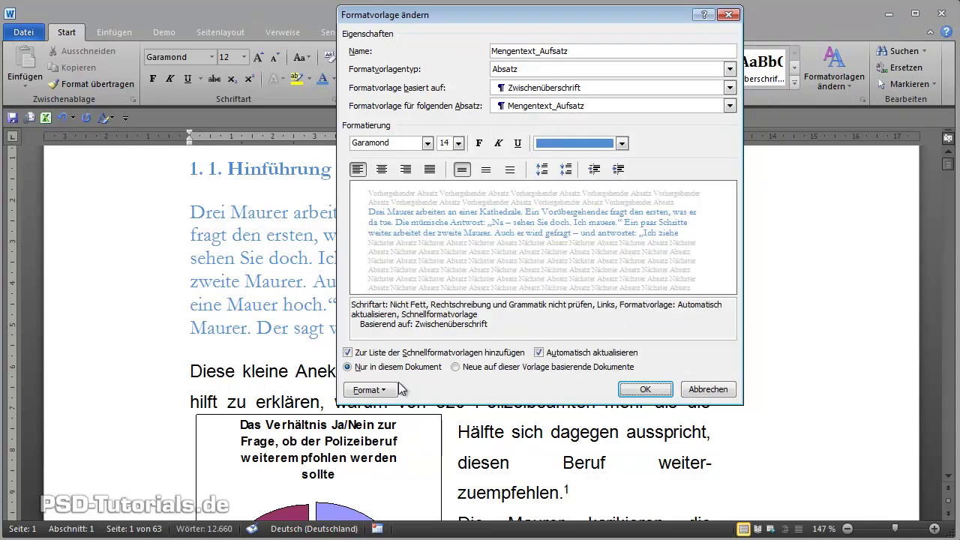
- Check the Mengentext_Aufsatz paragraph (Absatz) settings, leave them unchanged, and confirm the modified style with OK
left_click(375, 390)
left_click(323, 424)
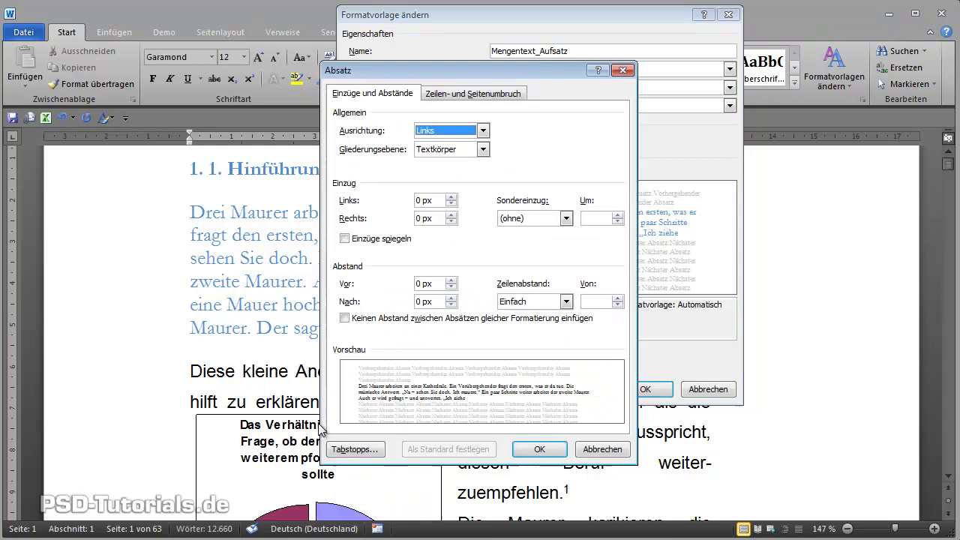
left_click_drag(501, 77, 642, 54)
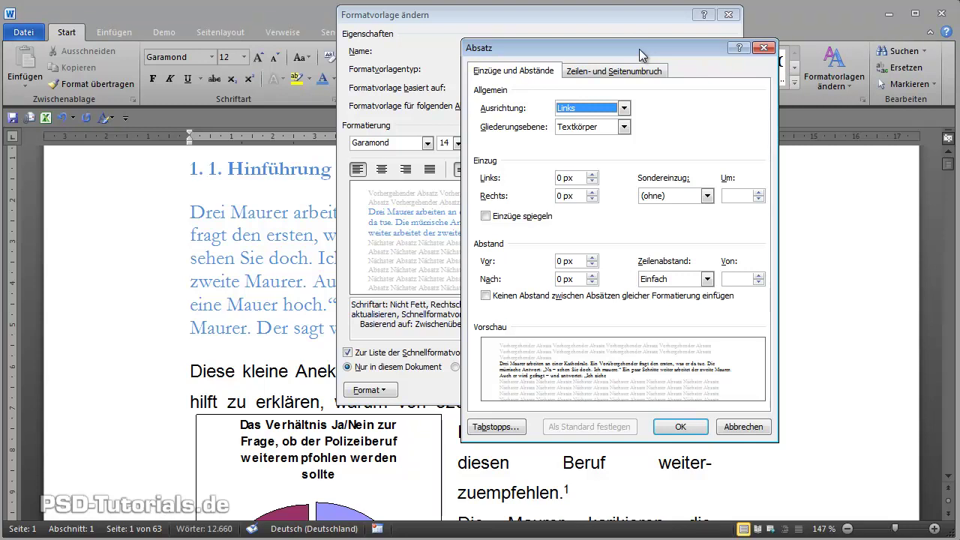
left_click(759, 427)
left_click(386, 389)
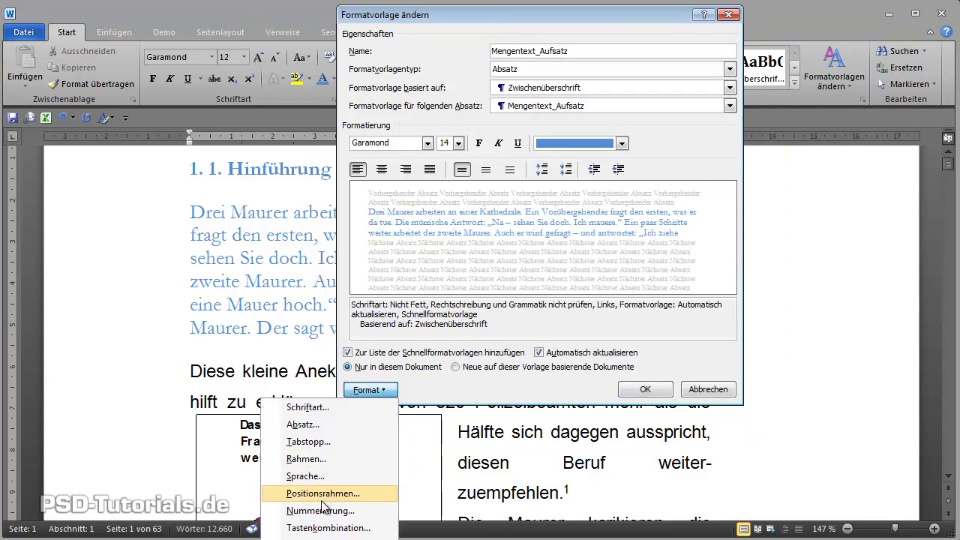
key("Escape")
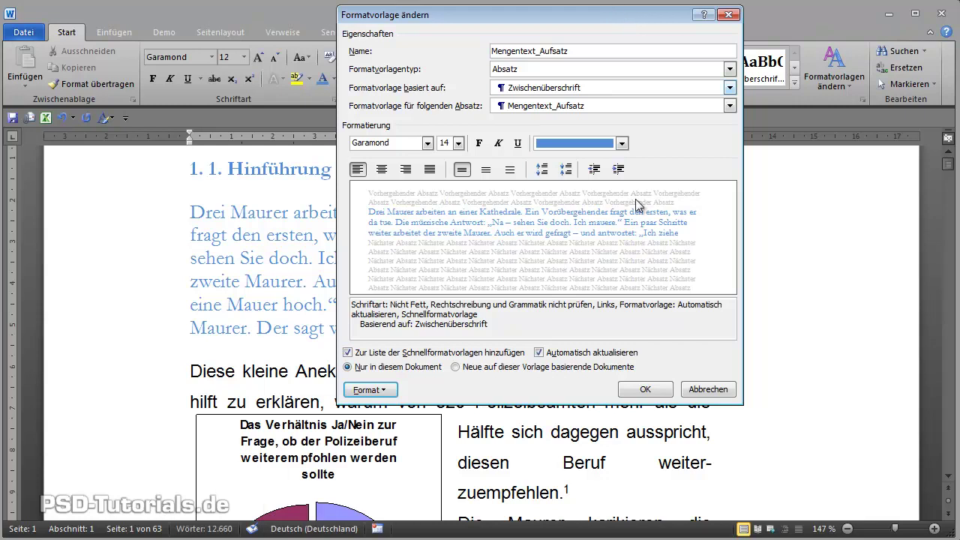
left_click(645, 388)
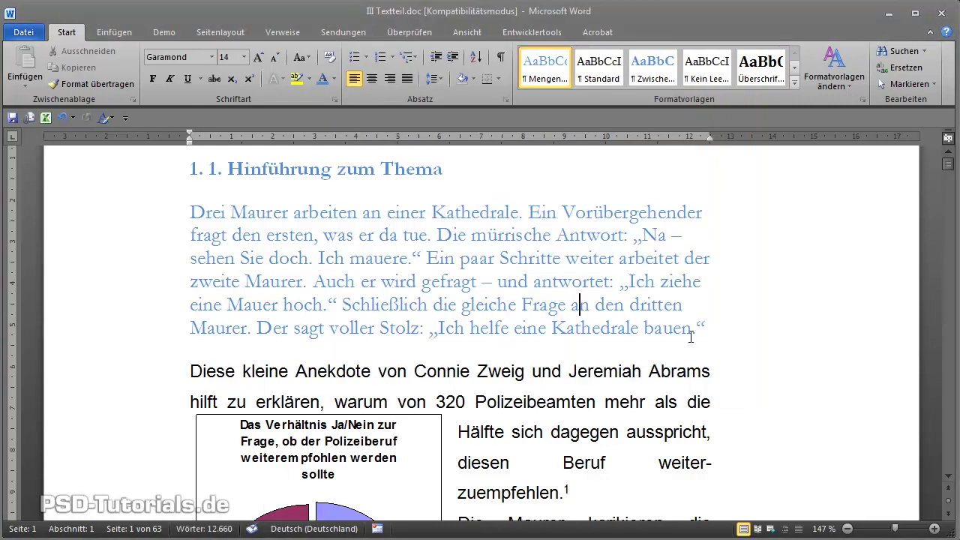
- Select the 'Die Diagramme' paragraph and apply the Mengentext_Aufsatz quick style from the Formatvorlagen gallery
mouse_move(705, 330)
left_mouse_down()
mouse_move(284, 276)
mouse_move(208, 214)
left_mouse_up()
left_click(414, 224)
scroll(553, 445, "down", 1)
scroll(553, 448, "down", 10)
scroll(553, 447, "down", 3)
scroll(553, 446, "down", 5)
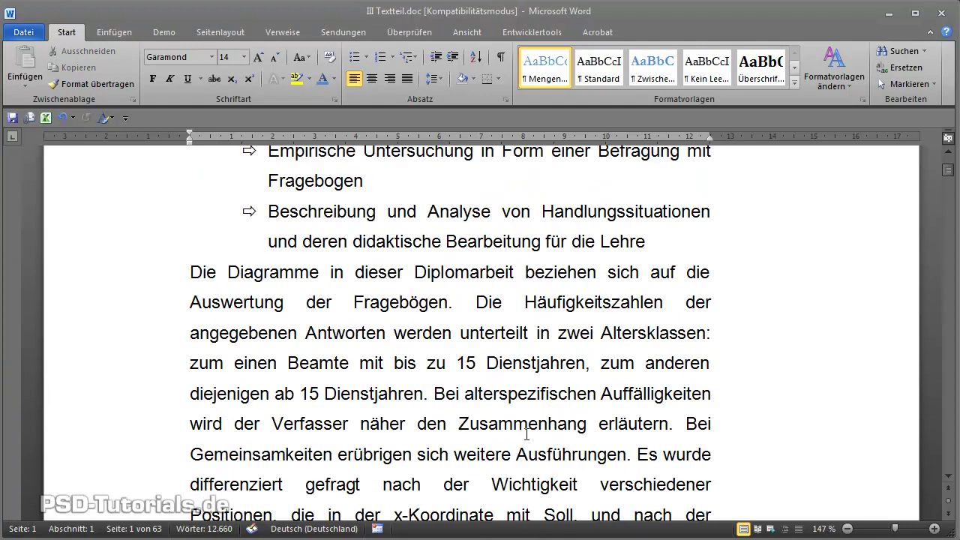
scroll(329, 321, "down", 1)
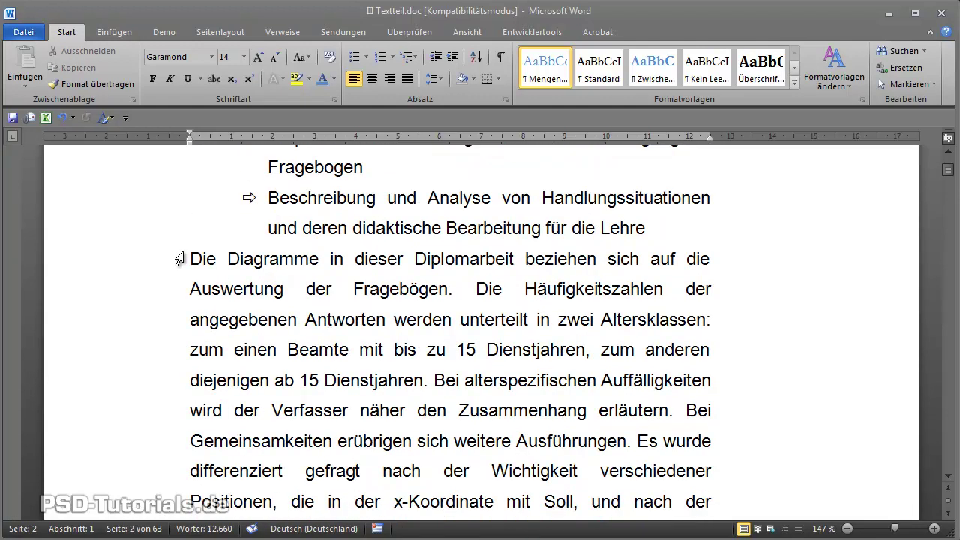
mouse_move(191, 259)
left_mouse_down()
mouse_move(662, 535)
mouse_move(480, 391)
left_mouse_up()
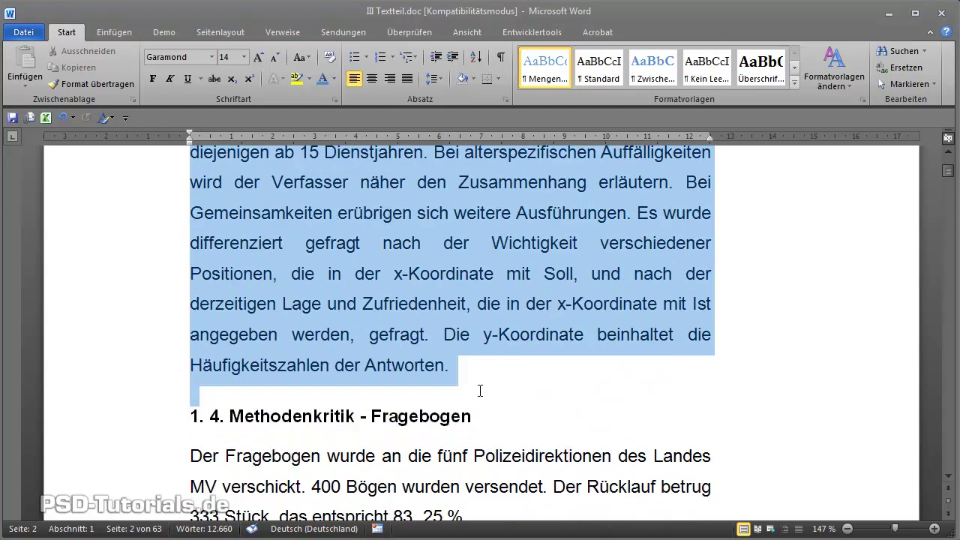
left_click(547, 68)
left_click(482, 264)
scroll(483, 260, "up", 3)
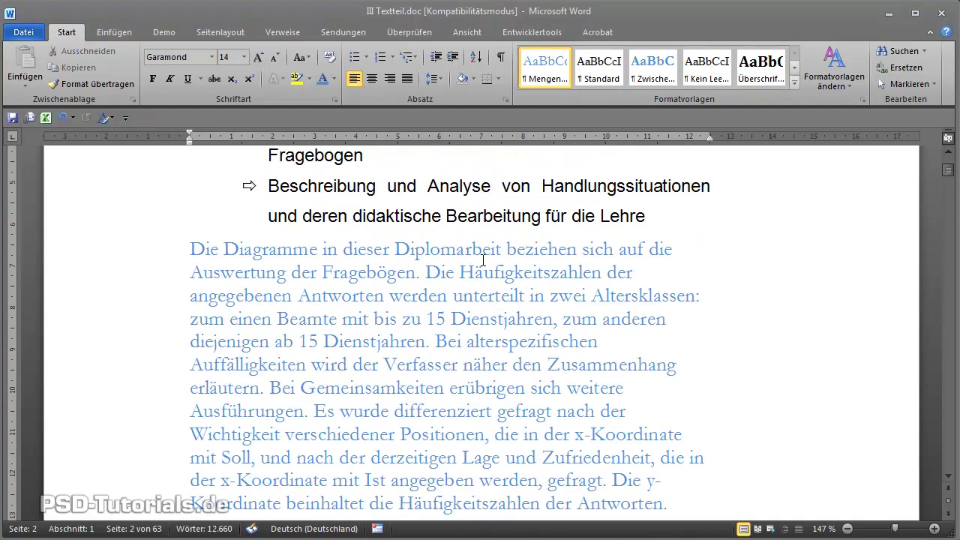
scroll(483, 261, "down", 1)
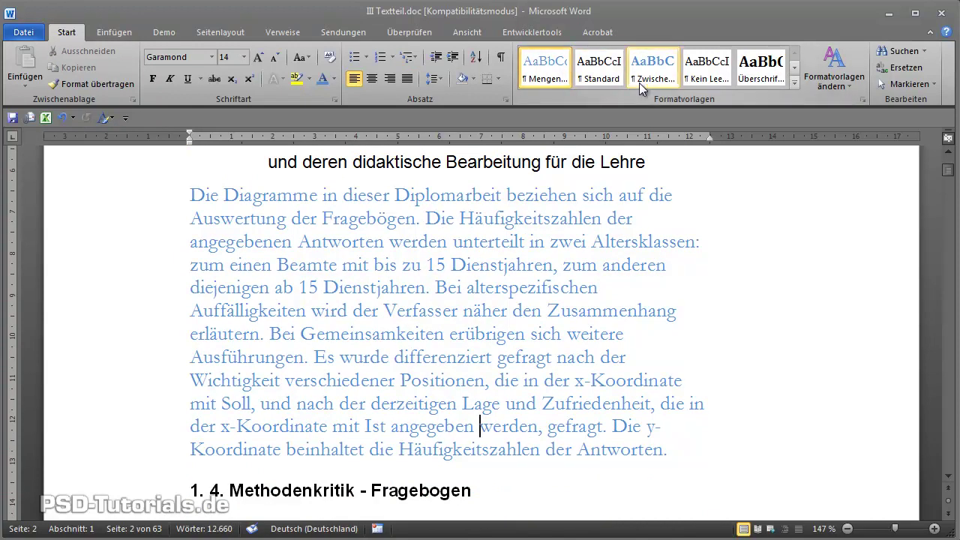
left_click(795, 85)
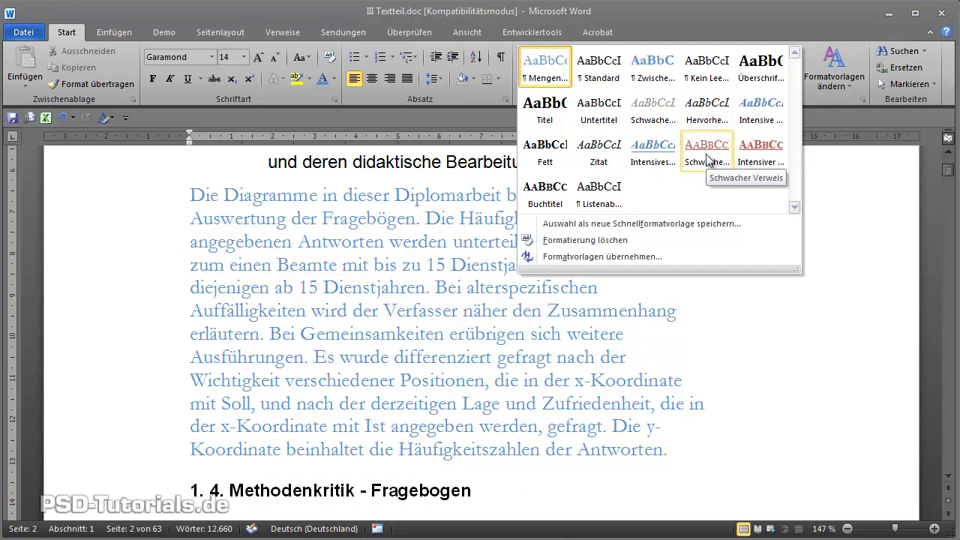
right_click(645, 81)
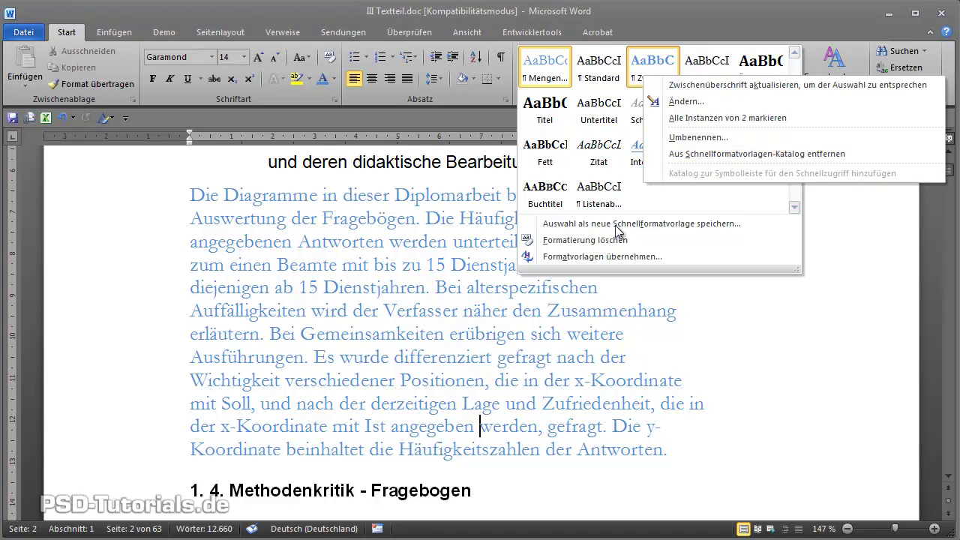
left_click(712, 30)
left_click(835, 75)
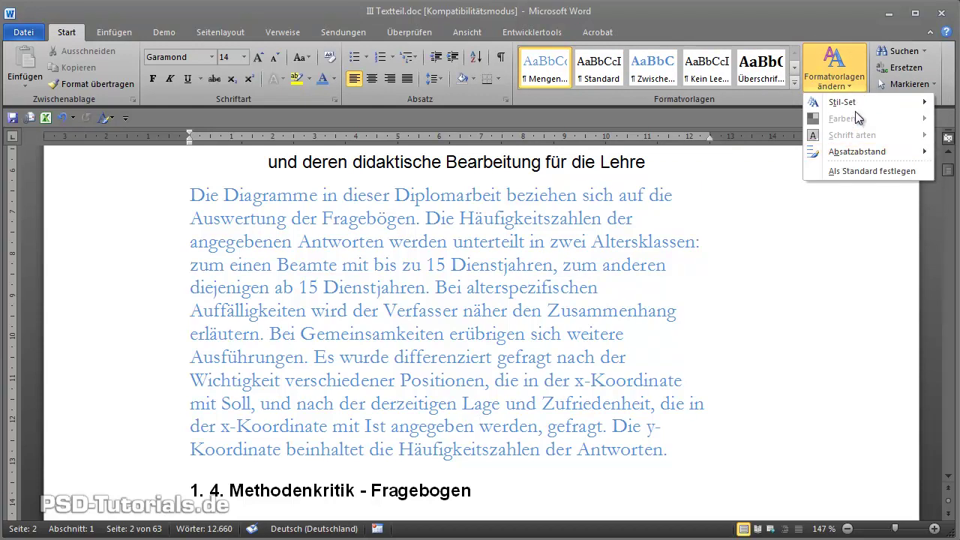
mouse_move(870, 102)
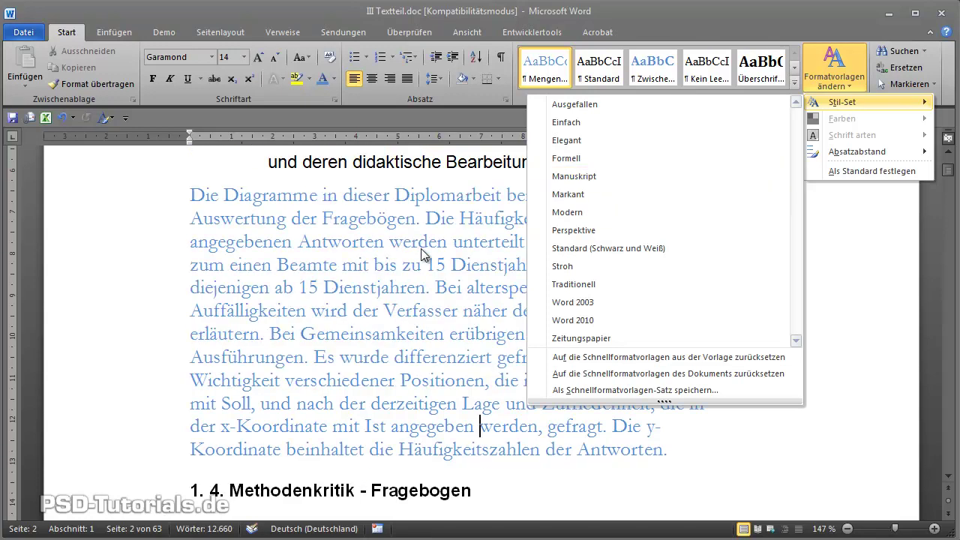
left_click(422, 256)
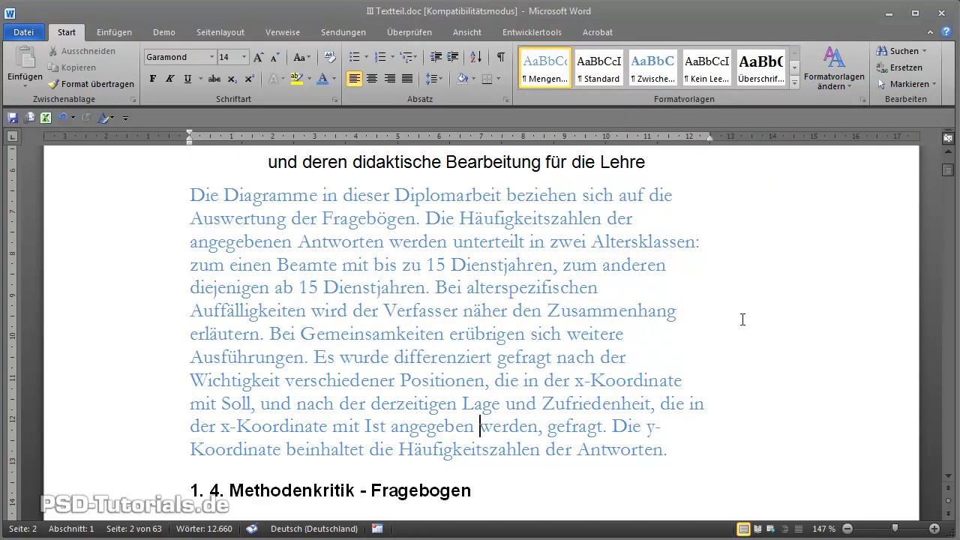